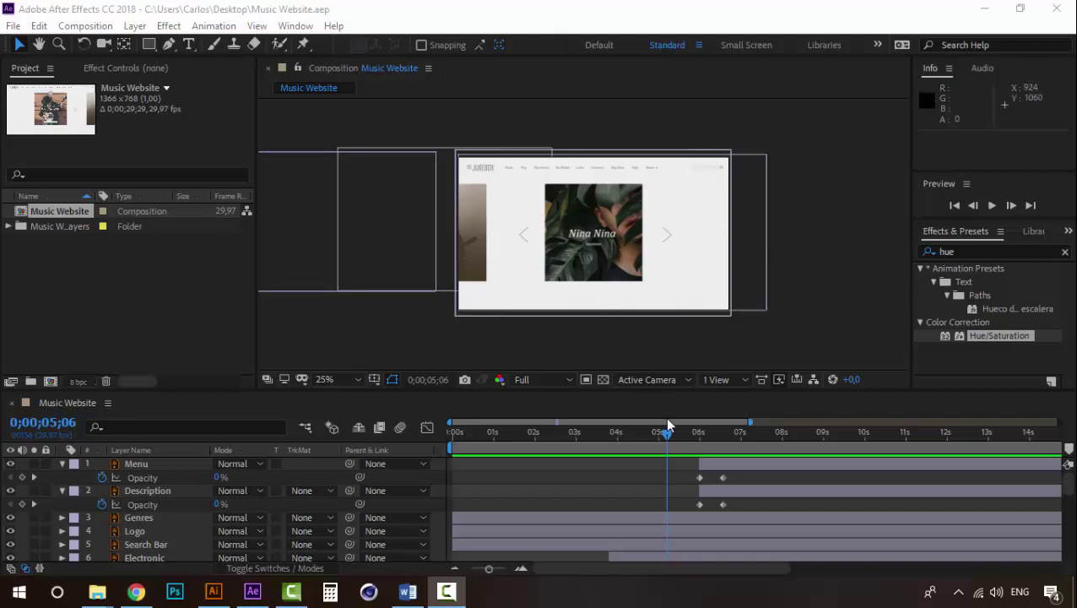
- Scrub through the Music Website animation, then zoom the viewer to 50% and pan around the page
left_click_drag(665, 435, 757, 430)
left_click_drag(832, 414, 448, 424)
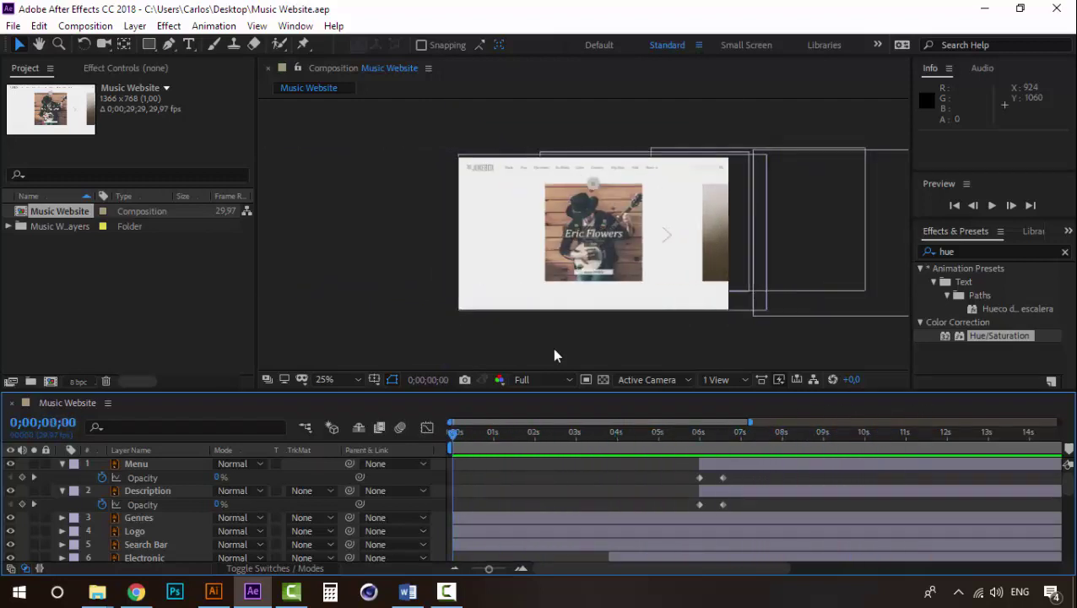
key("period")
left_click_drag(634, 286, 514, 199)
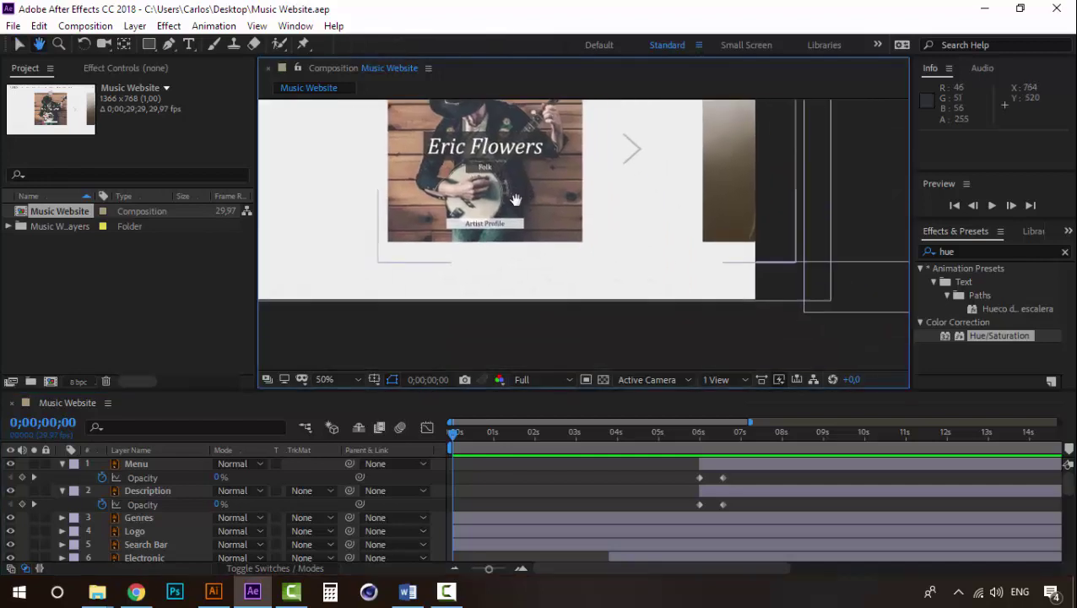
left_click_drag(481, 160, 554, 296)
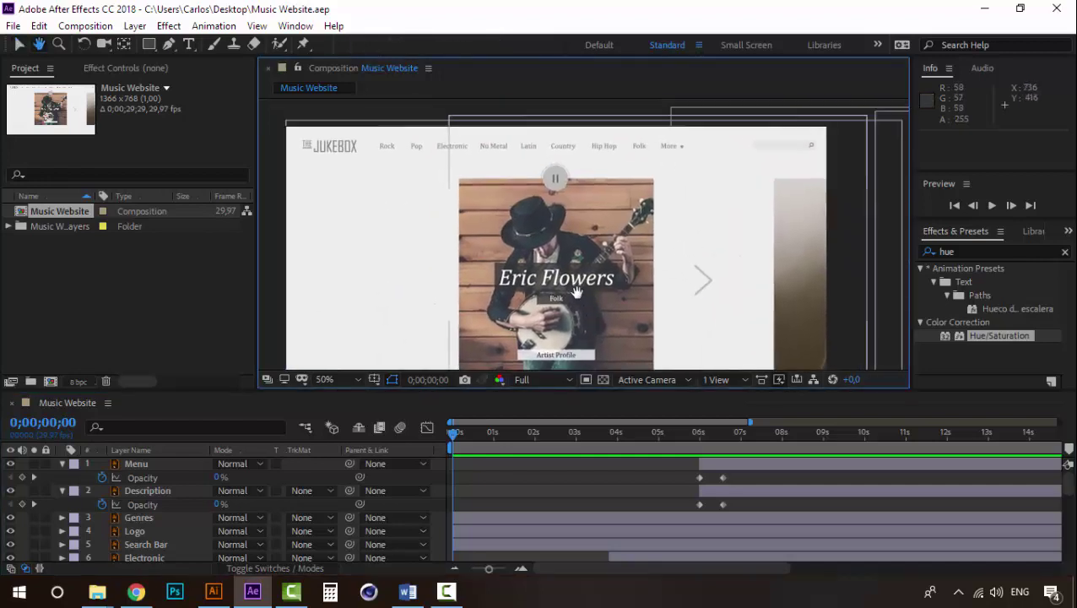
key("comma")
key("period")
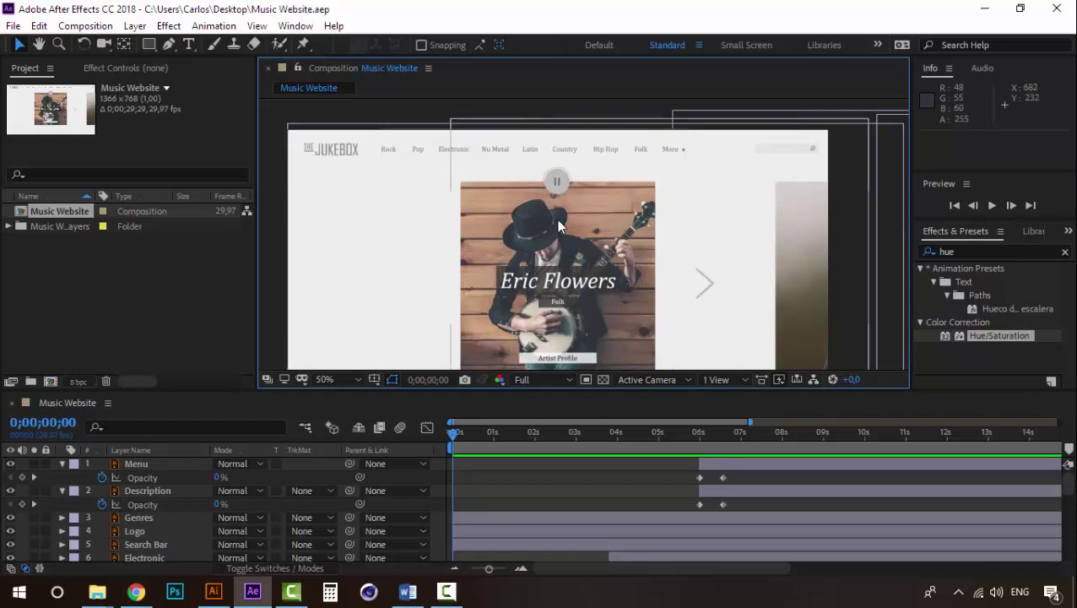
- Pan the viewer with the Hand tool to frame the Eric Flowers artist card
key("h")
left_click_drag(557, 280, 574, 258)
key("v")
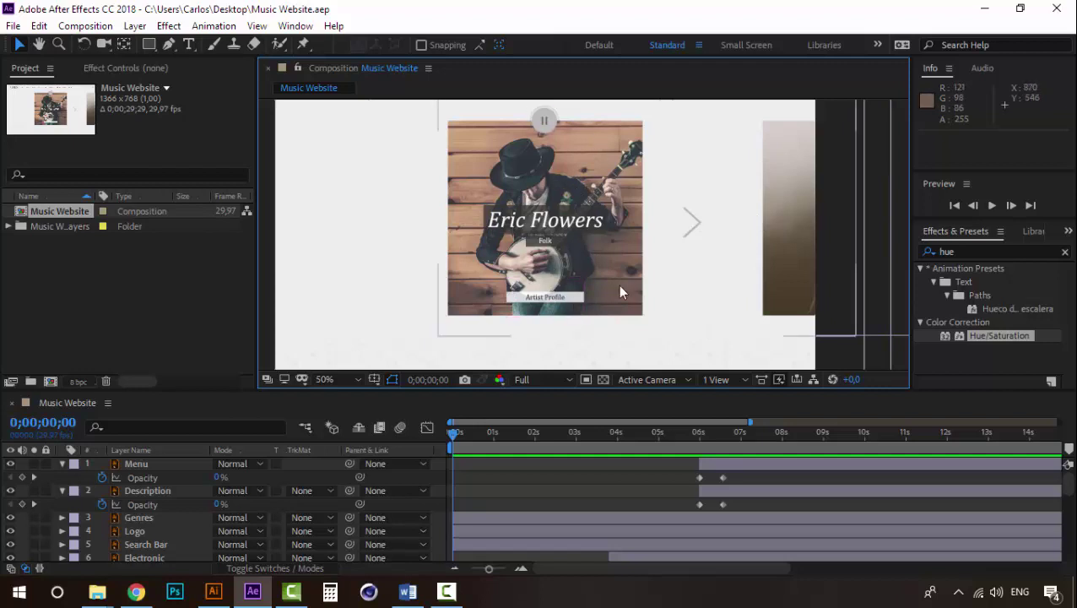
key("h")
left_click_drag(605, 247, 599, 184)
key("v")
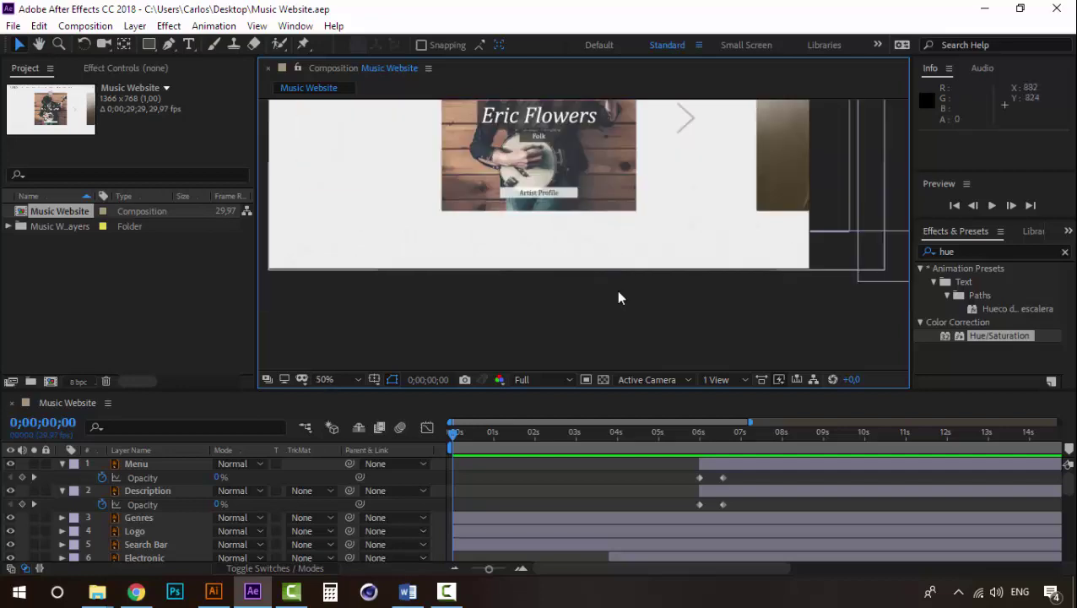
- Create a new empty After Effects project from the File menu
left_click(14, 25)
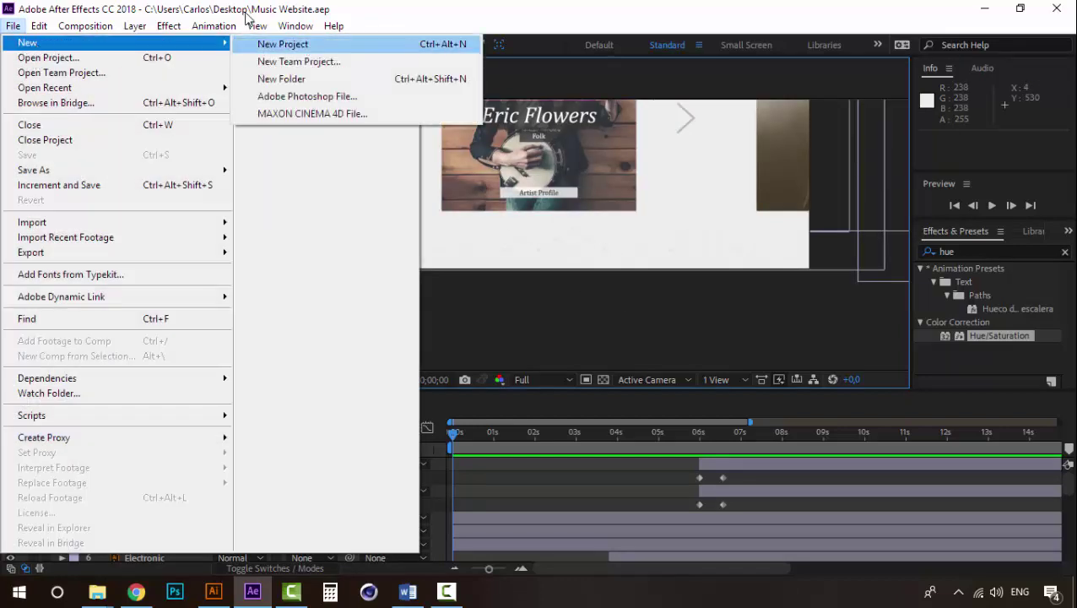
left_click(273, 15)
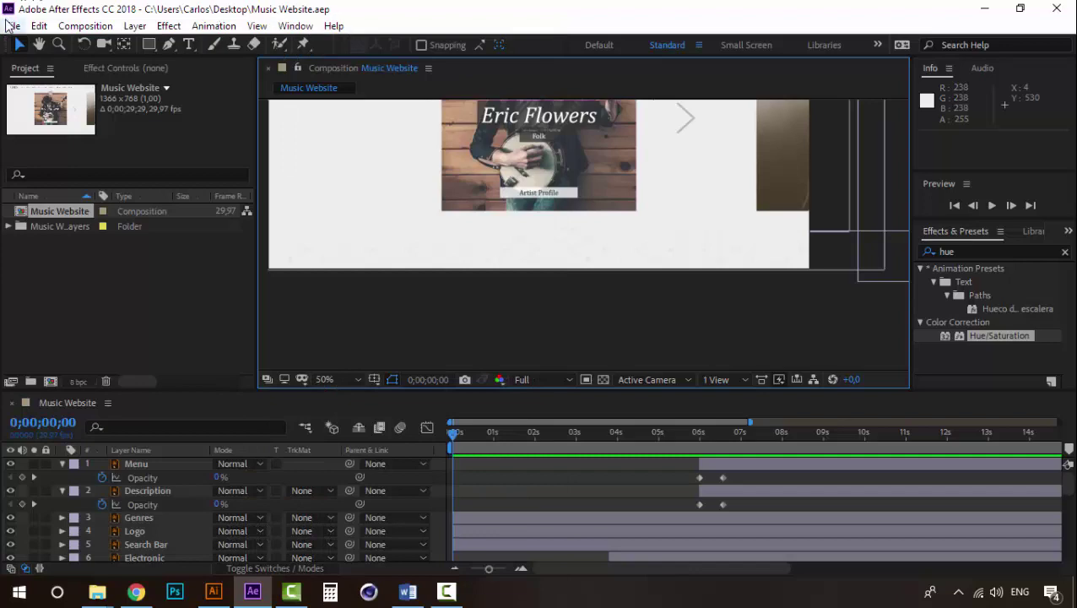
left_click(14, 26)
mouse_move(25, 43)
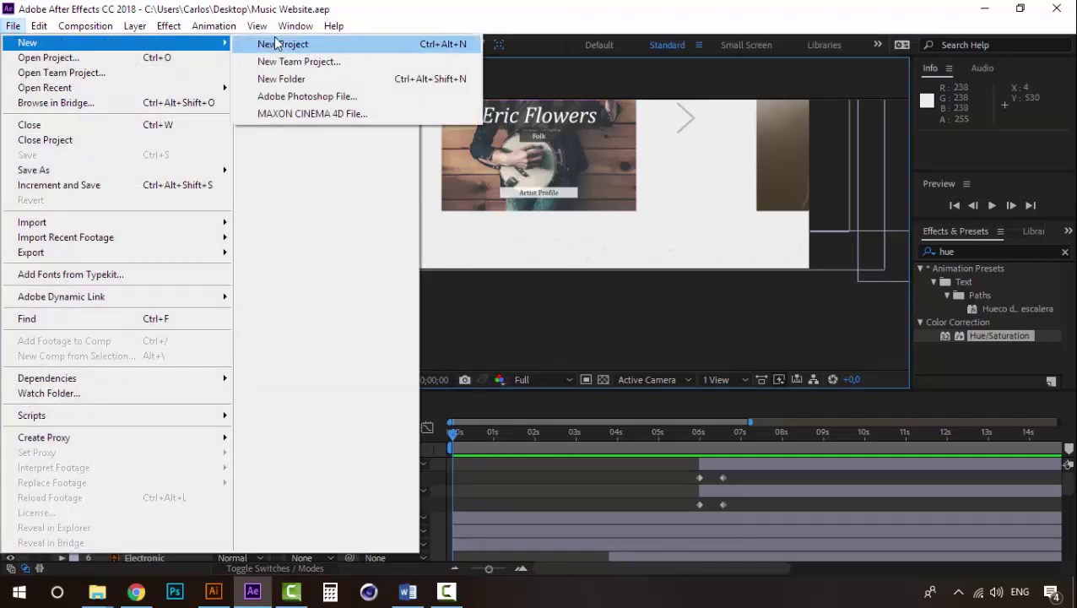
left_click(279, 44)
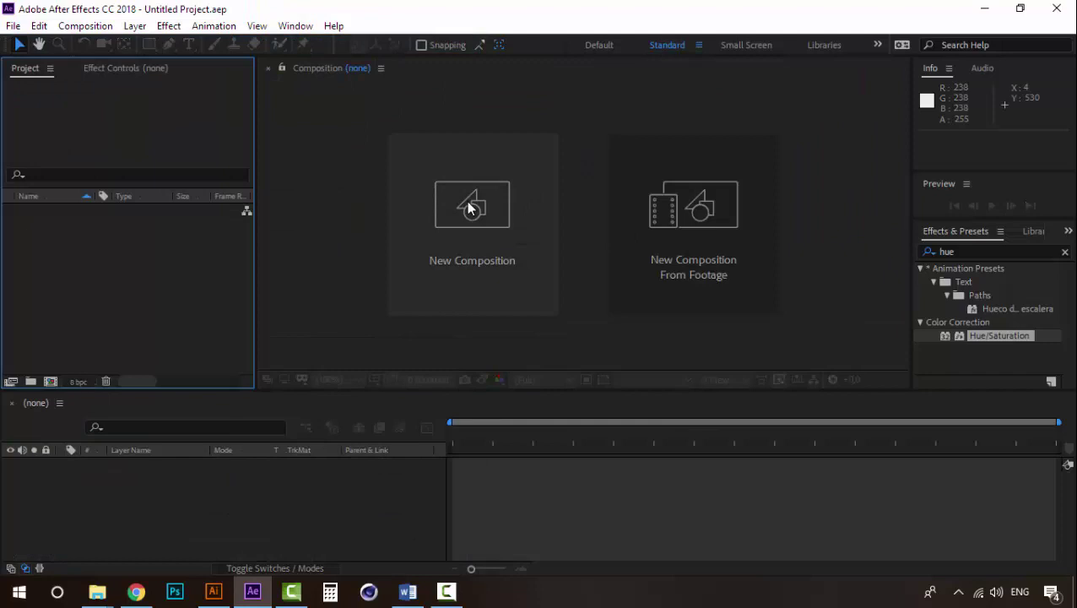
- Create Comp 1 at 1920x1080 with a white (FFFFFF) background colour
left_click(472, 217)
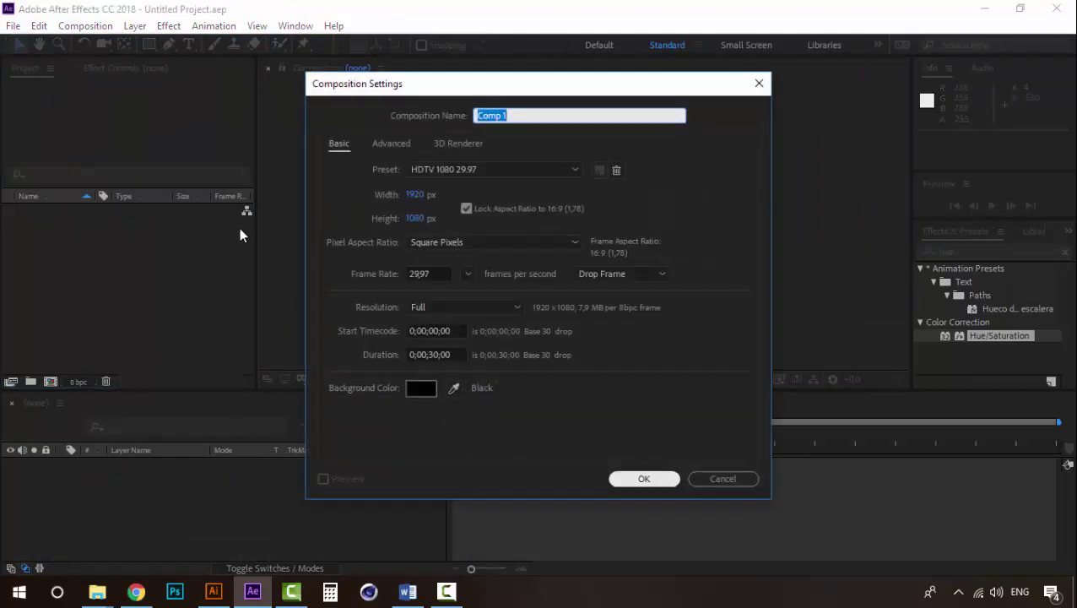
left_click(422, 392)
type("FFFFFF")
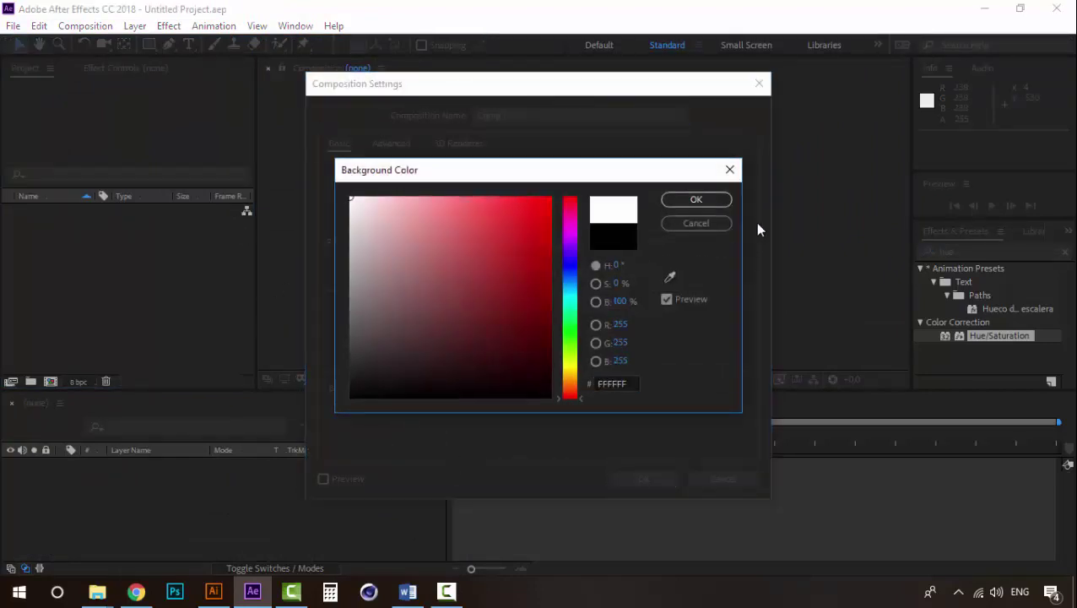
left_click(714, 199)
left_click(644, 479)
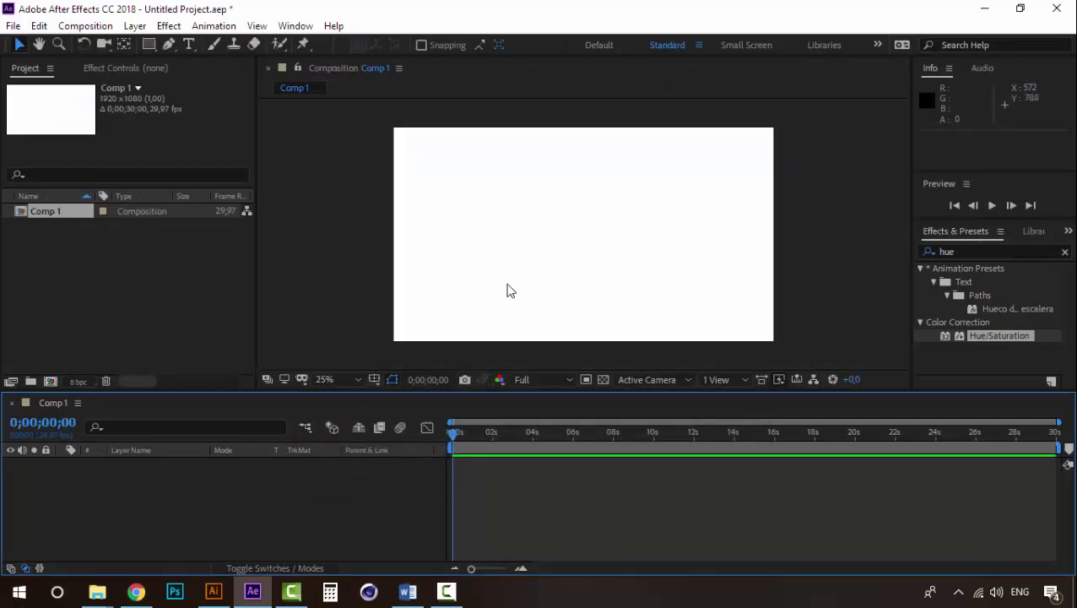
- Add a shape layer and draw a tall, thin rectangle near the comp's left edge
left_click(135, 26)
mouse_move(173, 43)
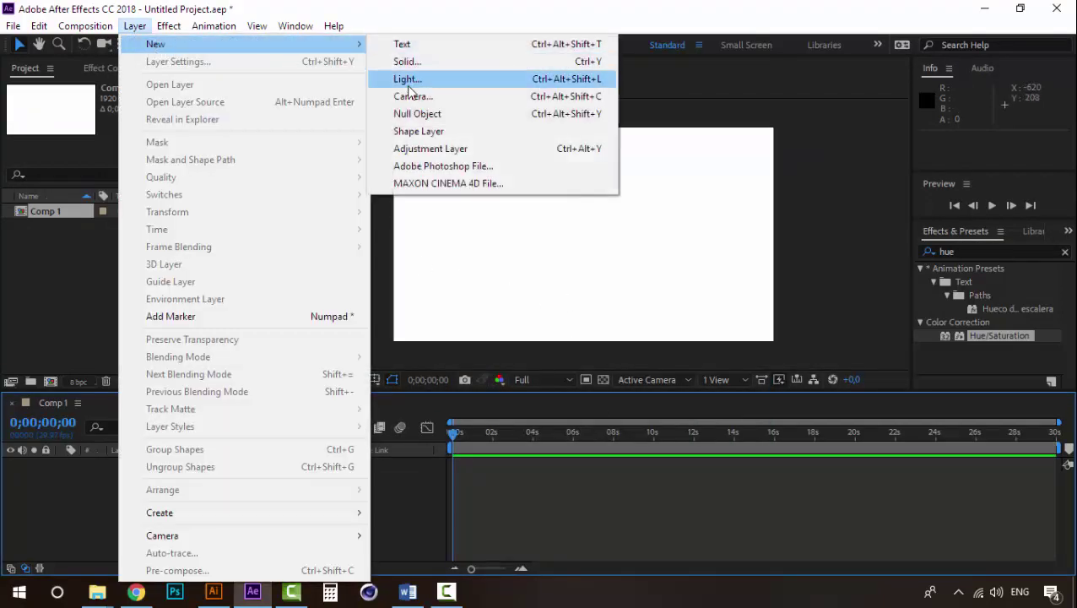
left_click(422, 131)
key("q")
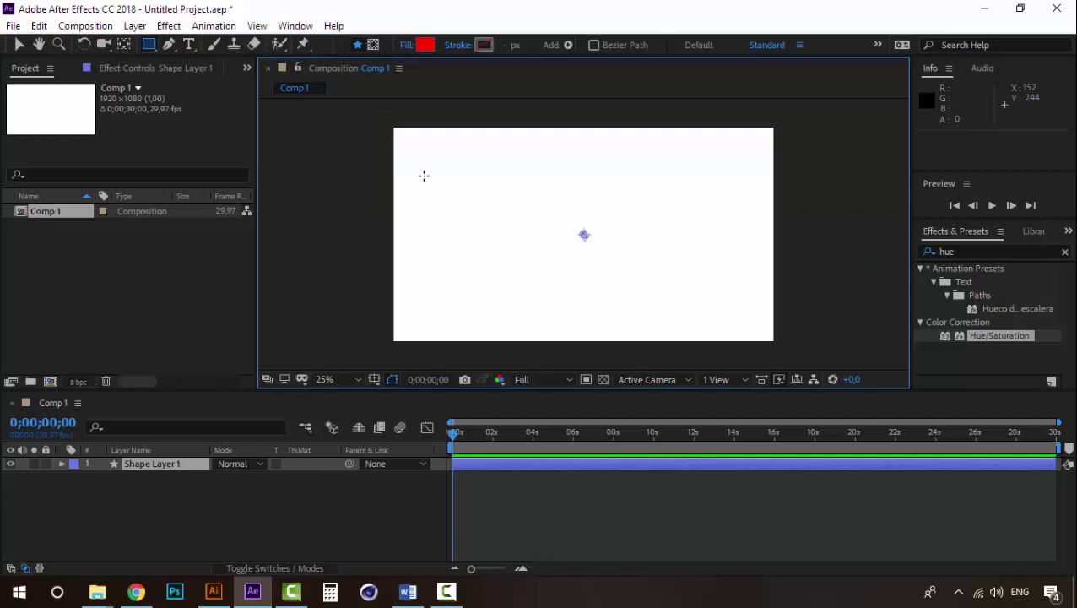
left_click_drag(423, 176, 429, 274)
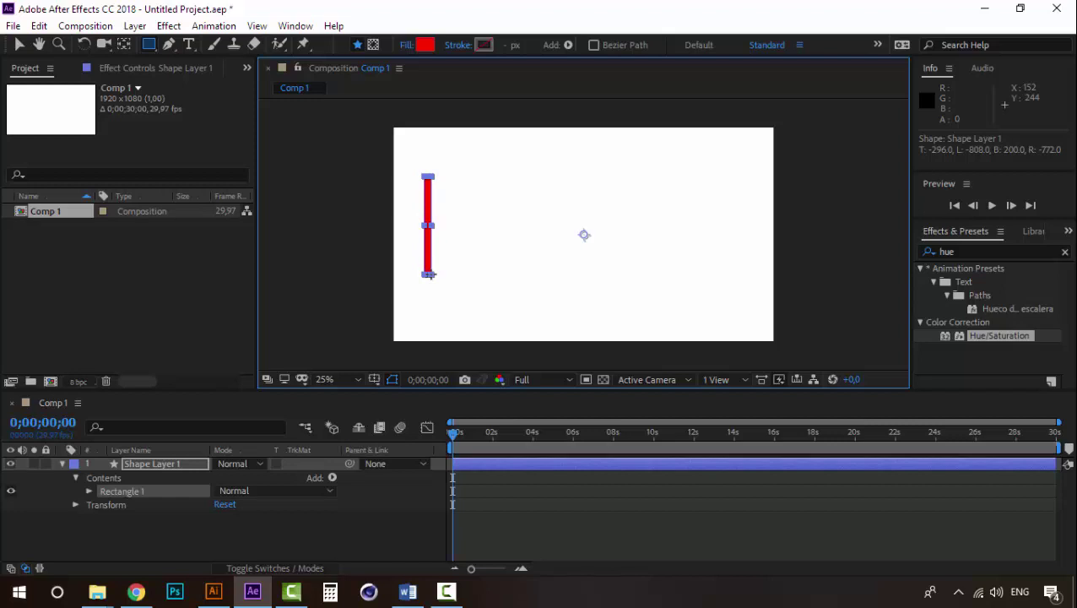
left_click(19, 44)
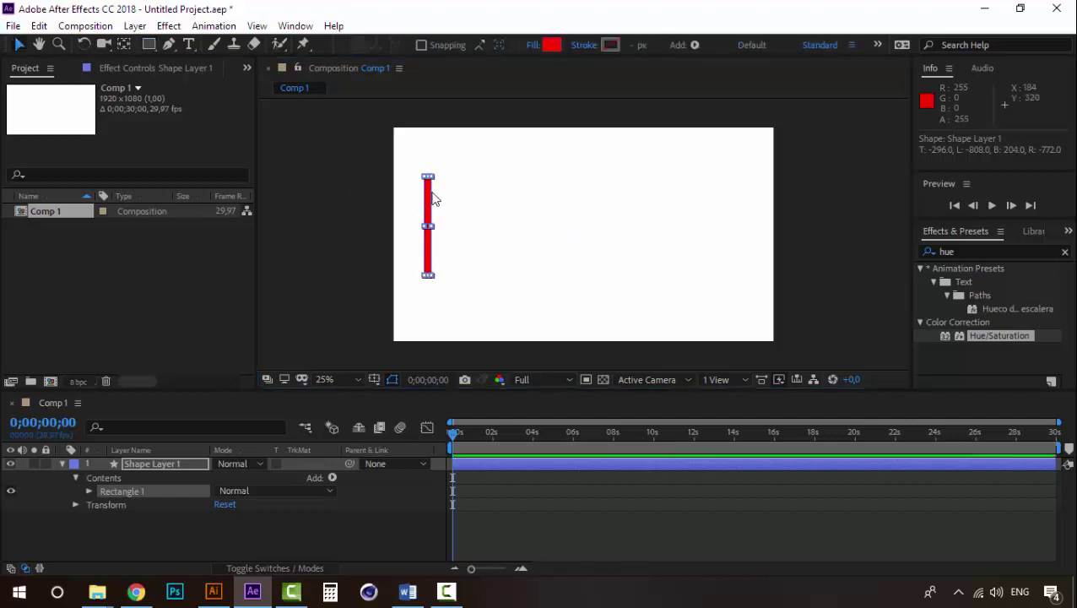
left_click_drag(429, 205, 416, 210)
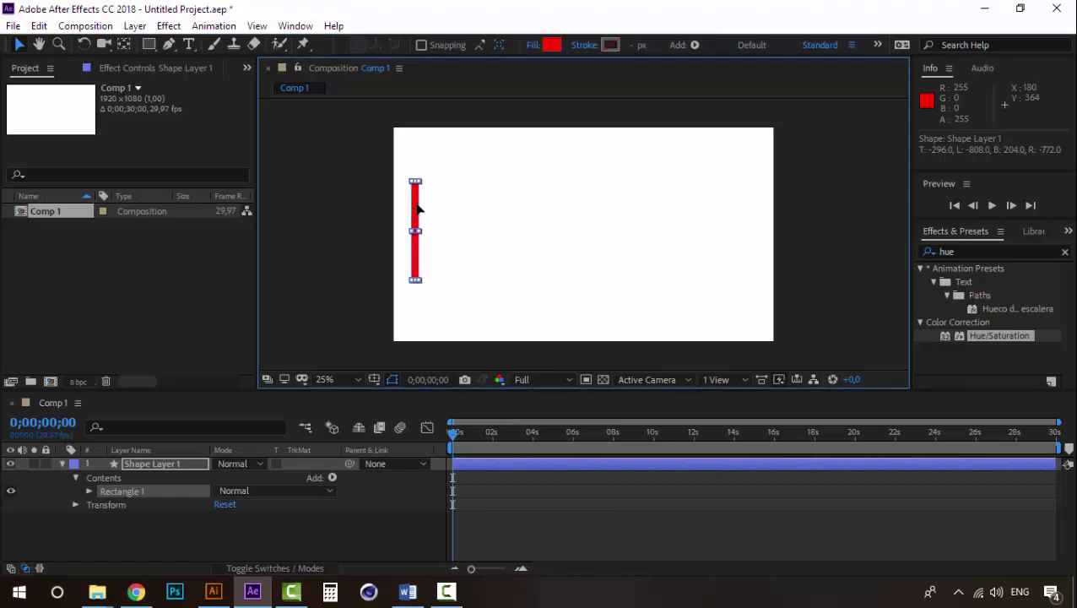
- Change the rectangle's fill to black, then to dark grey 292929
left_click(182, 523)
left_click(155, 464)
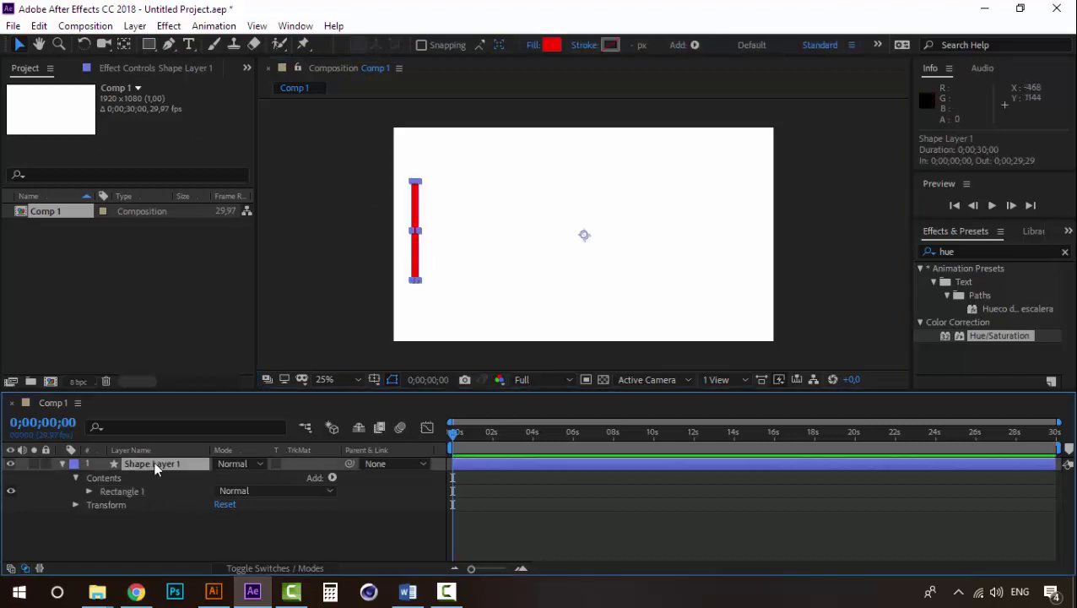
left_click(547, 46)
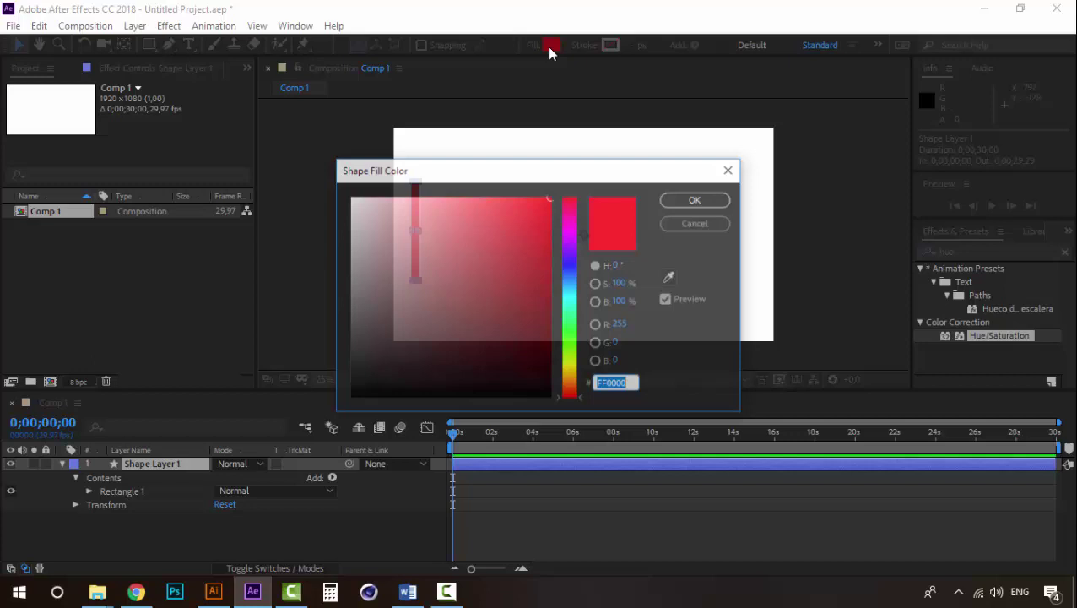
left_click_drag(446, 292, 350, 396)
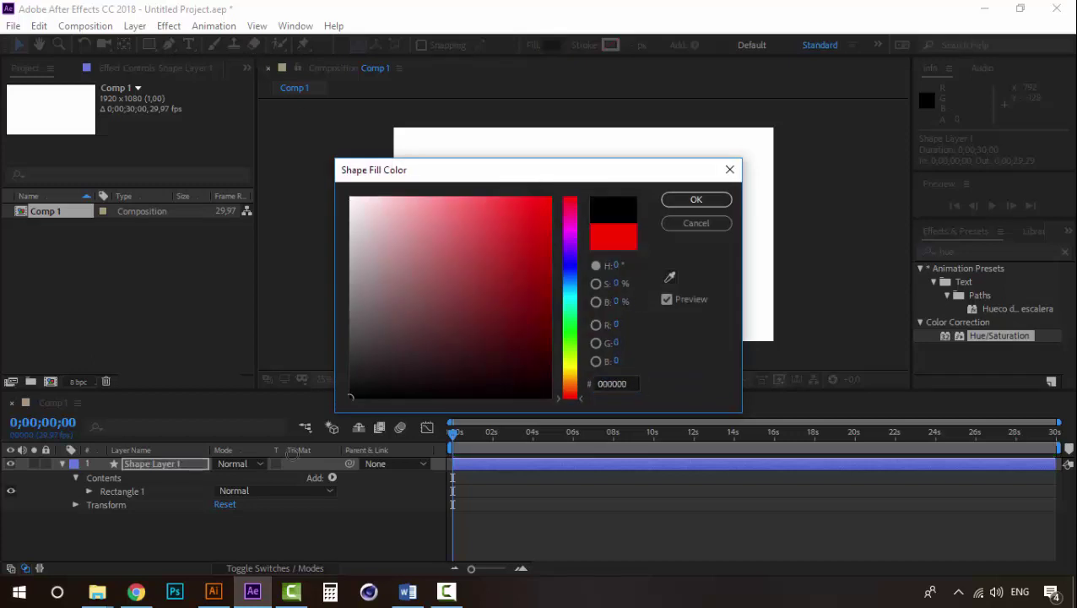
left_click(719, 199)
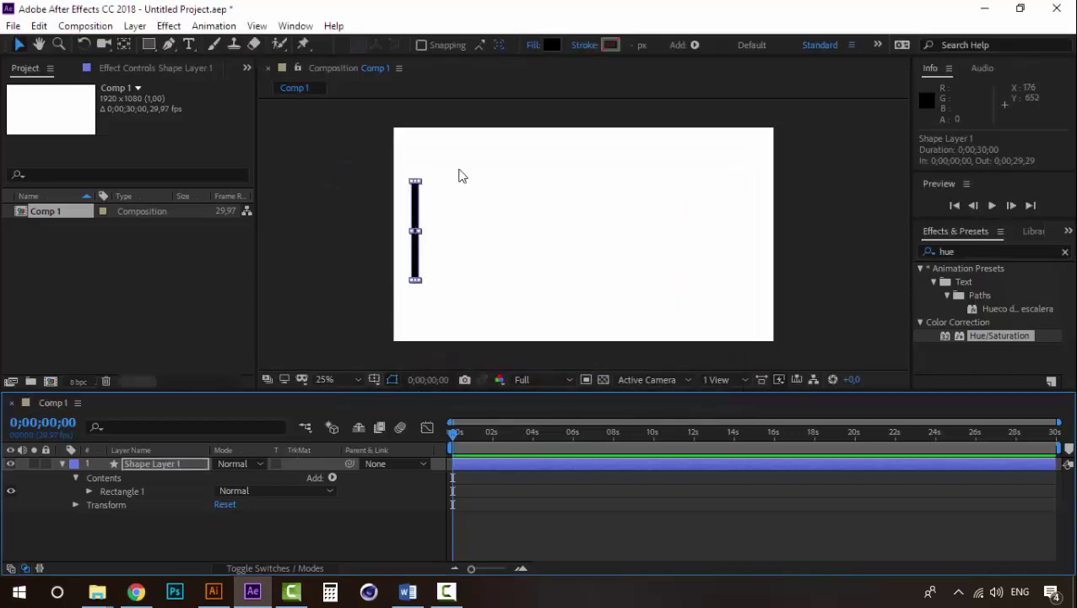
left_click(549, 47)
left_click_drag(351, 384, 242, 366)
left_click(694, 200)
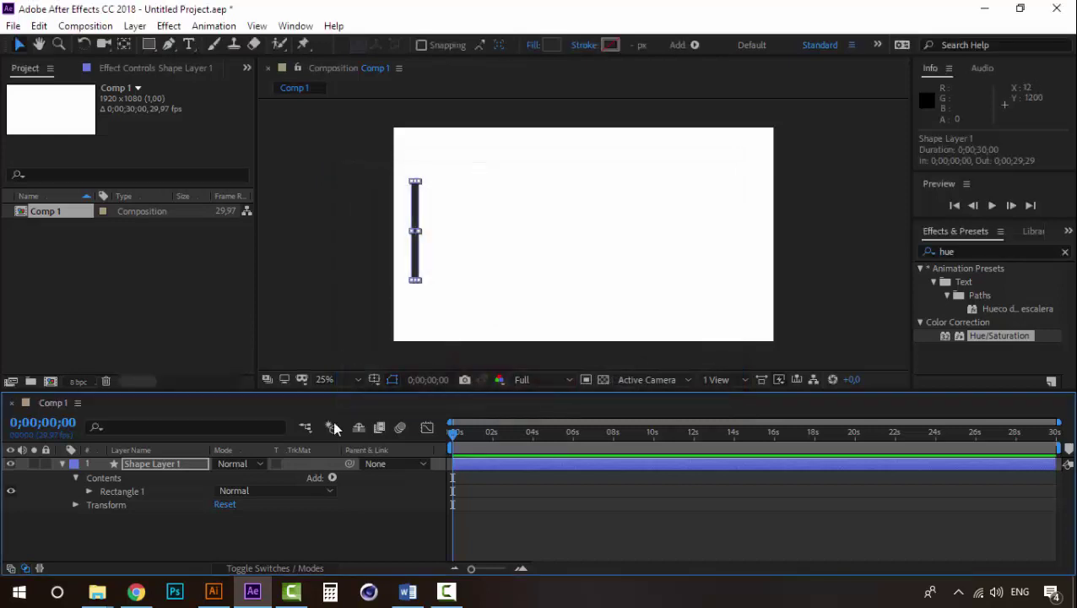
- Add a Repeater to Shape Layer 1 and raise its copy count
left_click(157, 529)
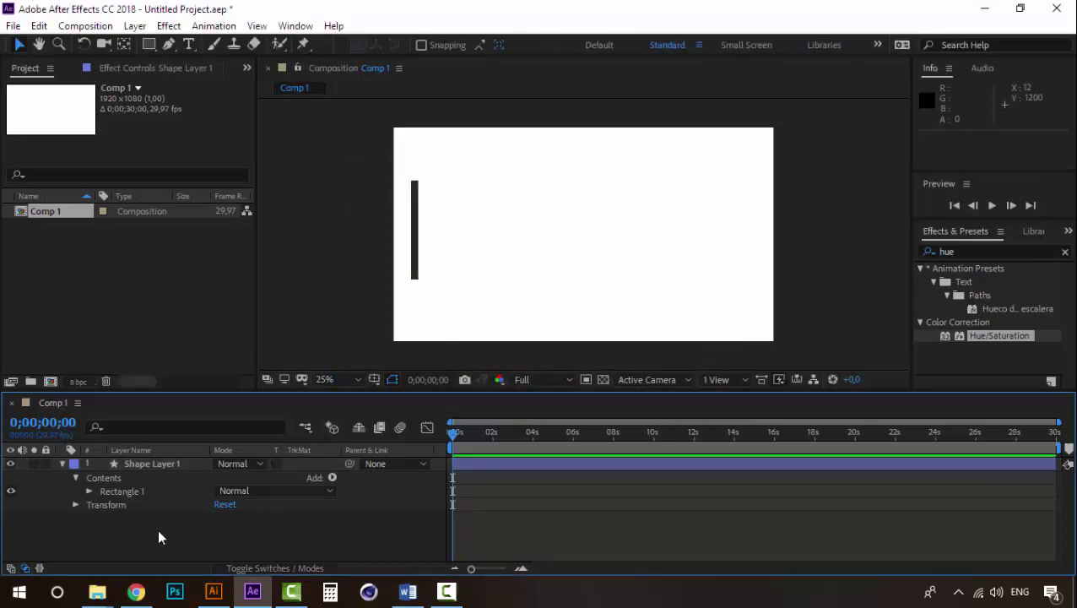
left_click(156, 461)
left_click(61, 462)
left_click(61, 463)
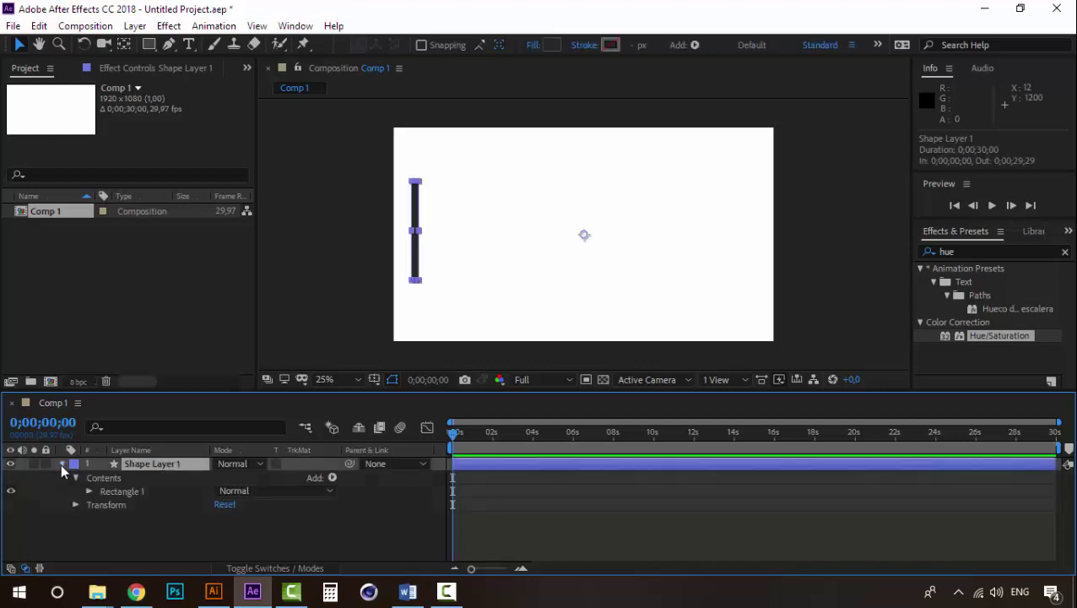
left_click(332, 478)
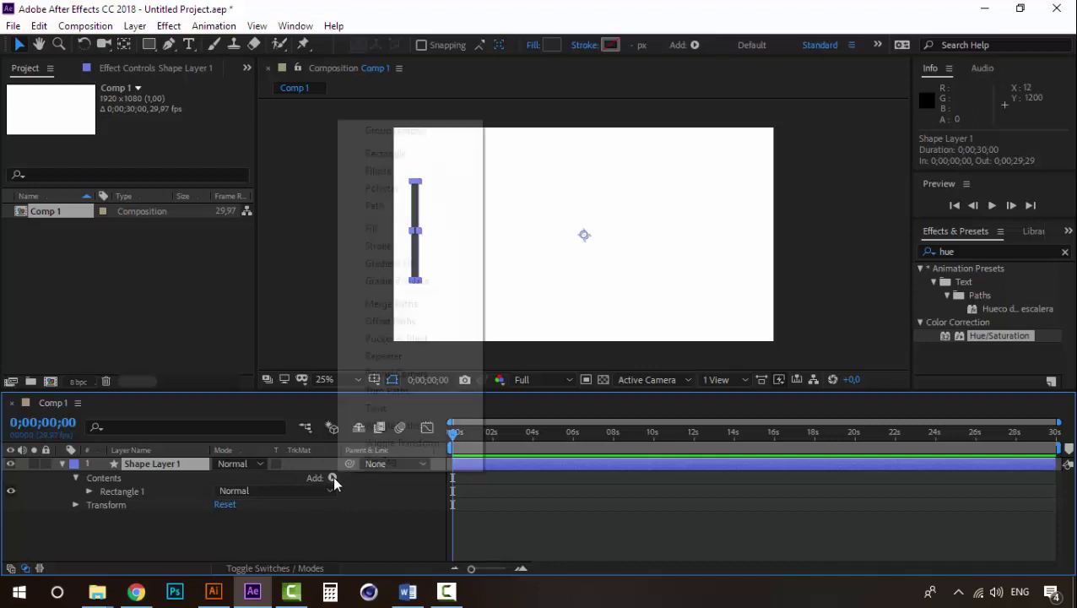
left_click(391, 356)
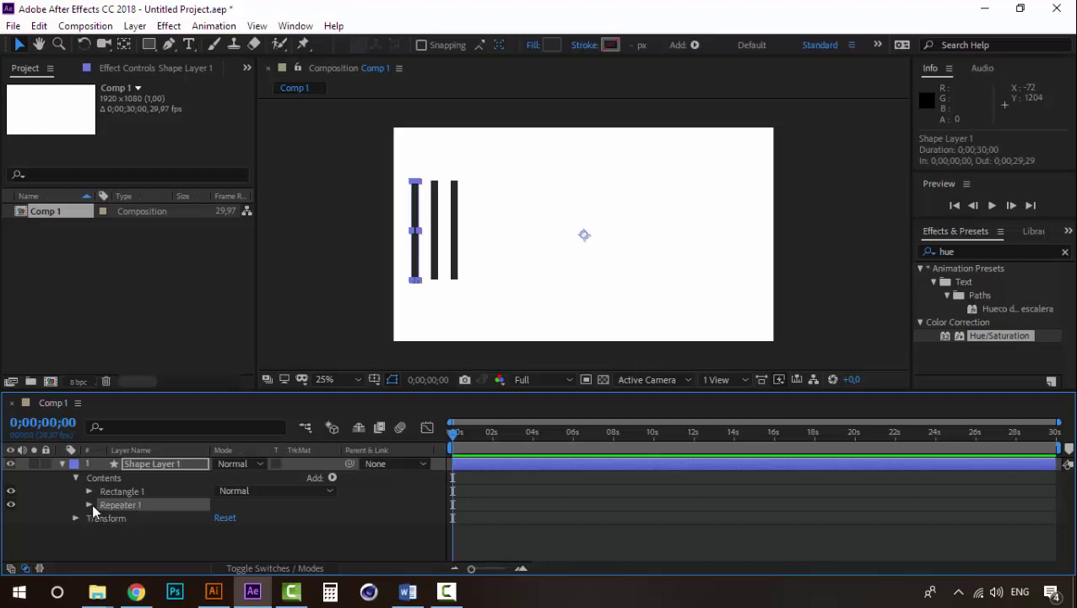
left_click(91, 503)
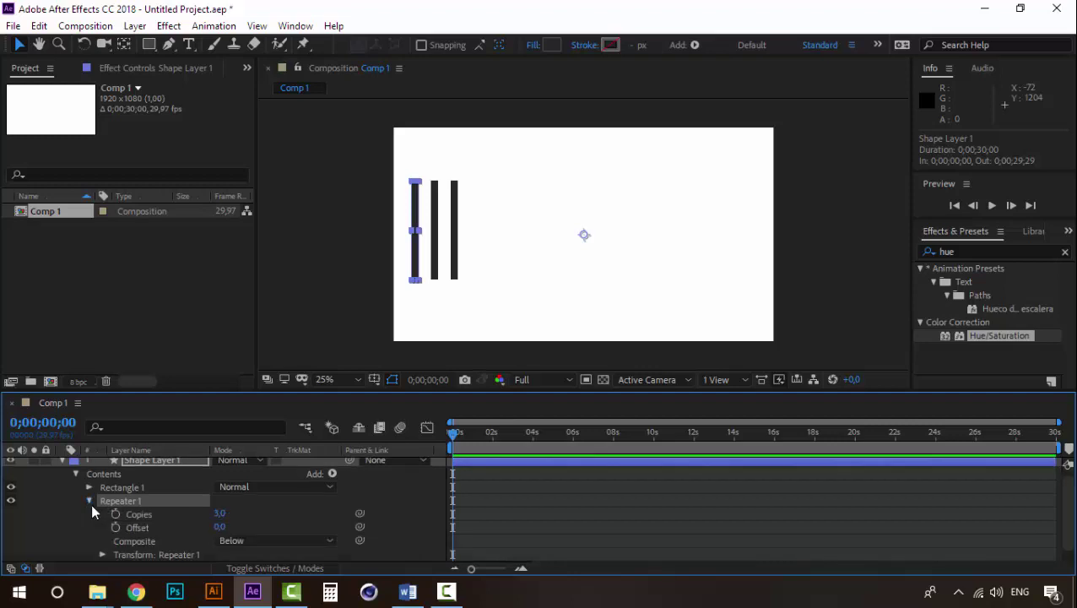
left_click_drag(219, 514, 235, 513)
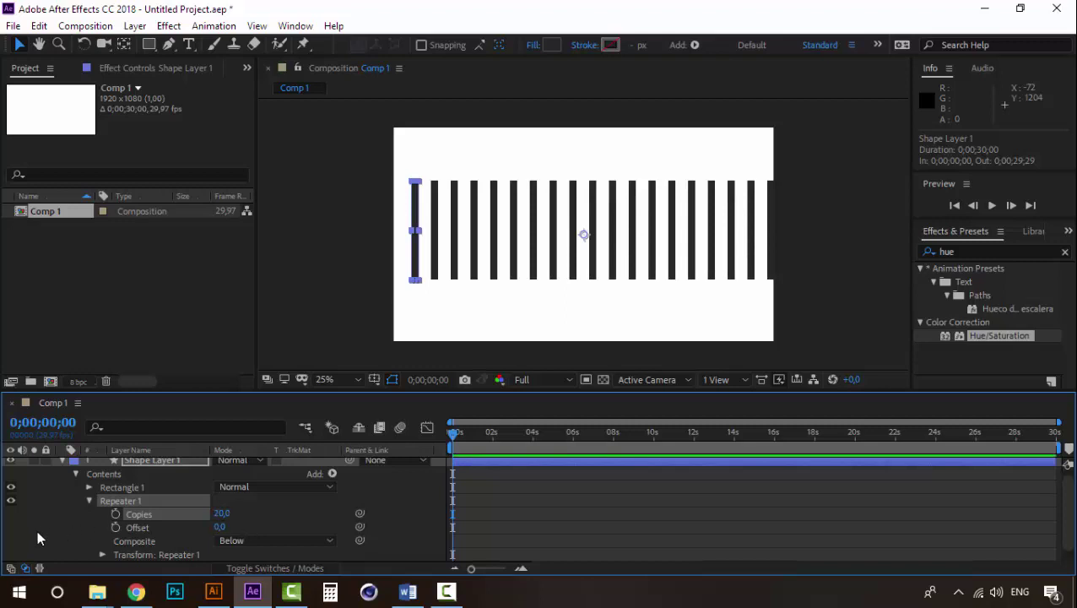
- Space the repeated bars 66 px apart and raise Copies to 27 across the composition
scroll(37, 532, "down", 1)
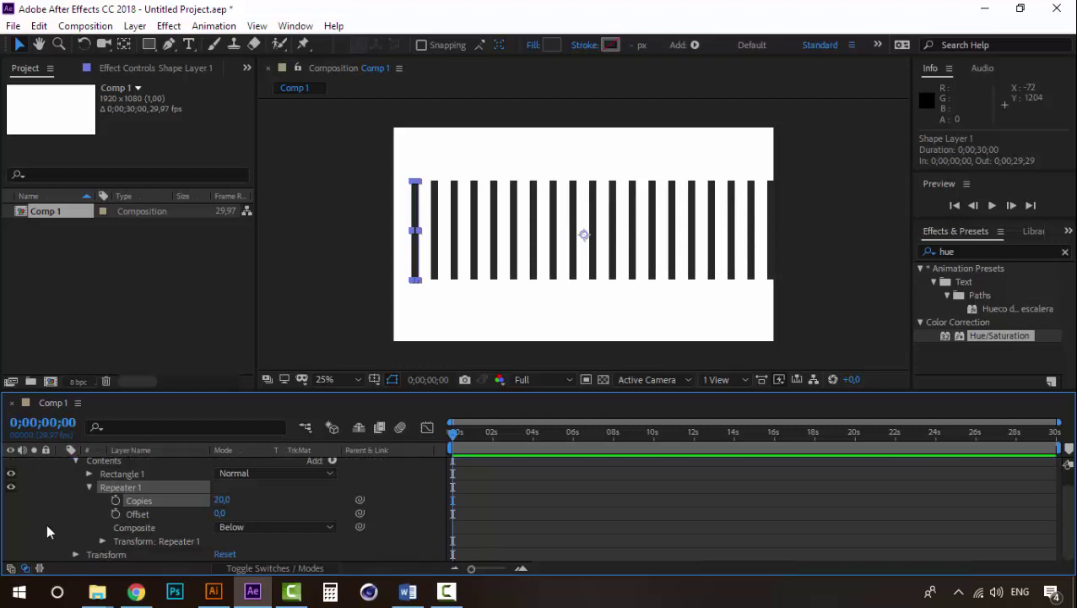
left_click(103, 541)
scroll(79, 525, "down", 3)
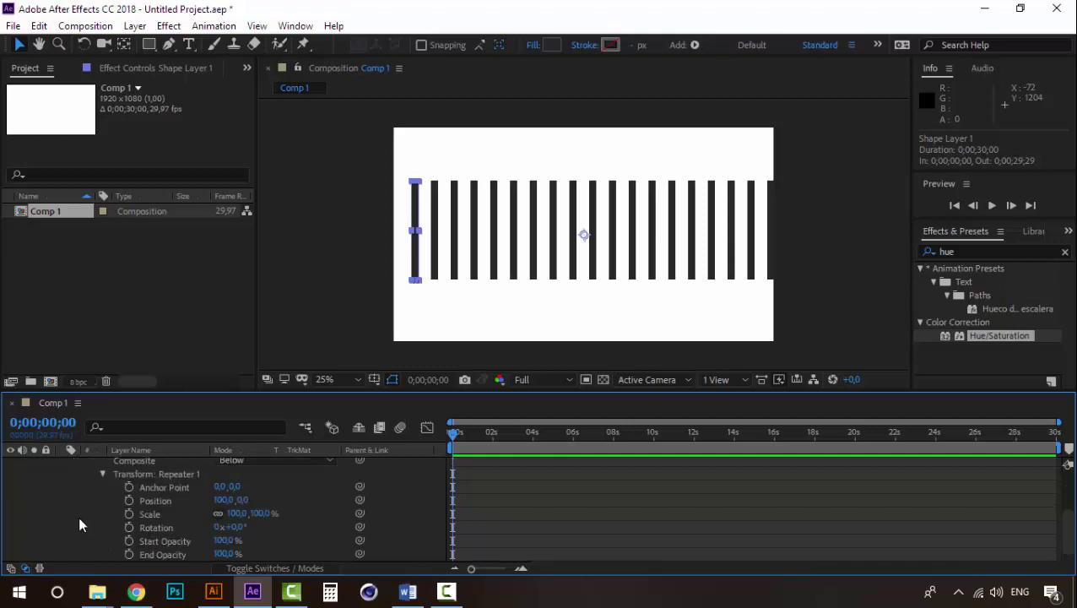
scroll(97, 507, "down", 1)
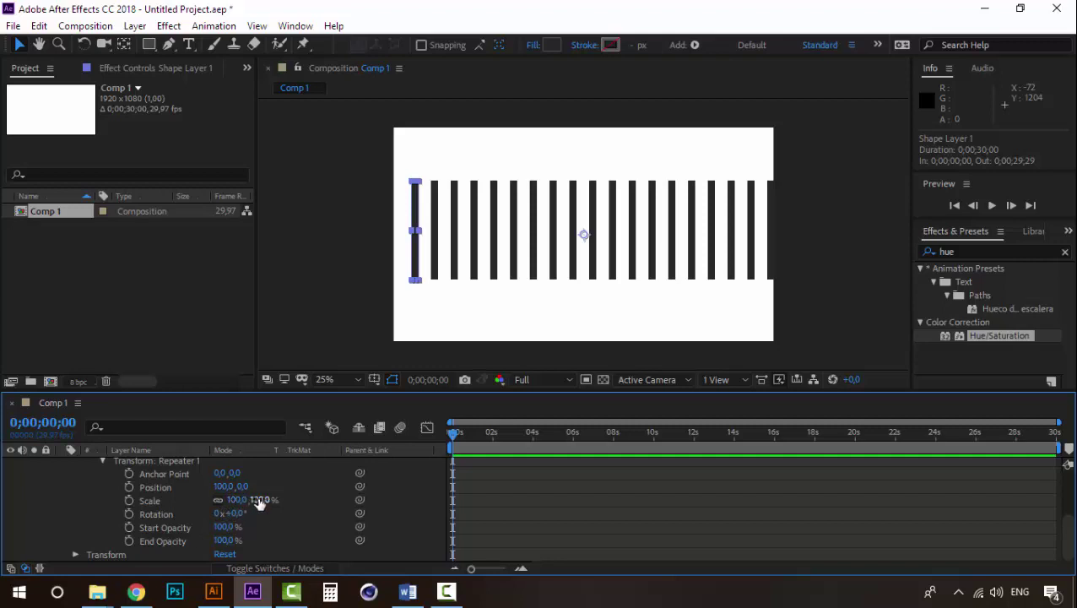
left_click_drag(259, 502, 247, 513)
key("ctrl+z")
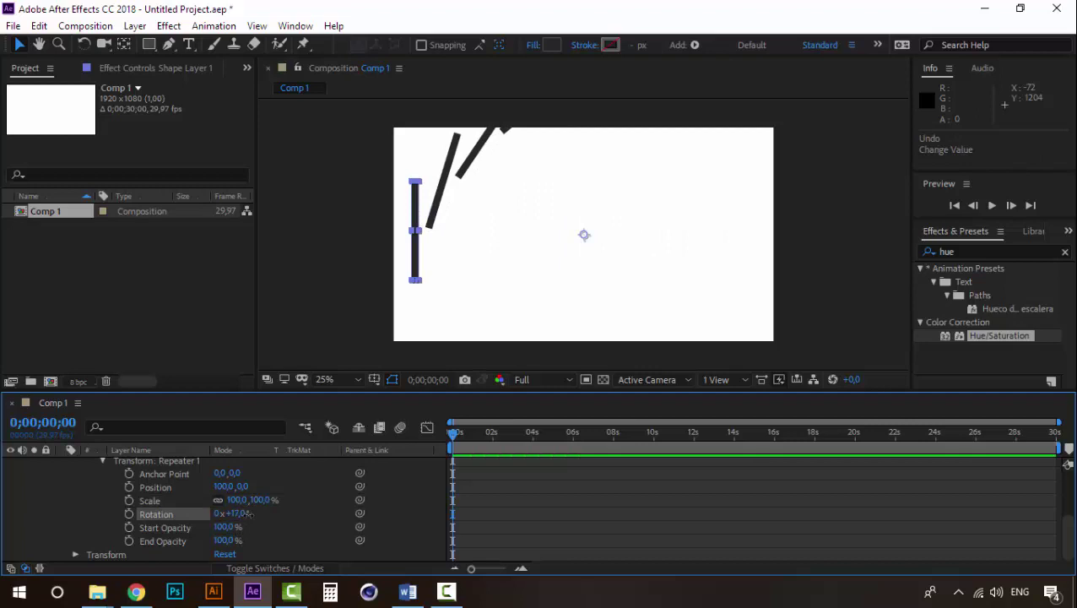
key("ctrl+z")
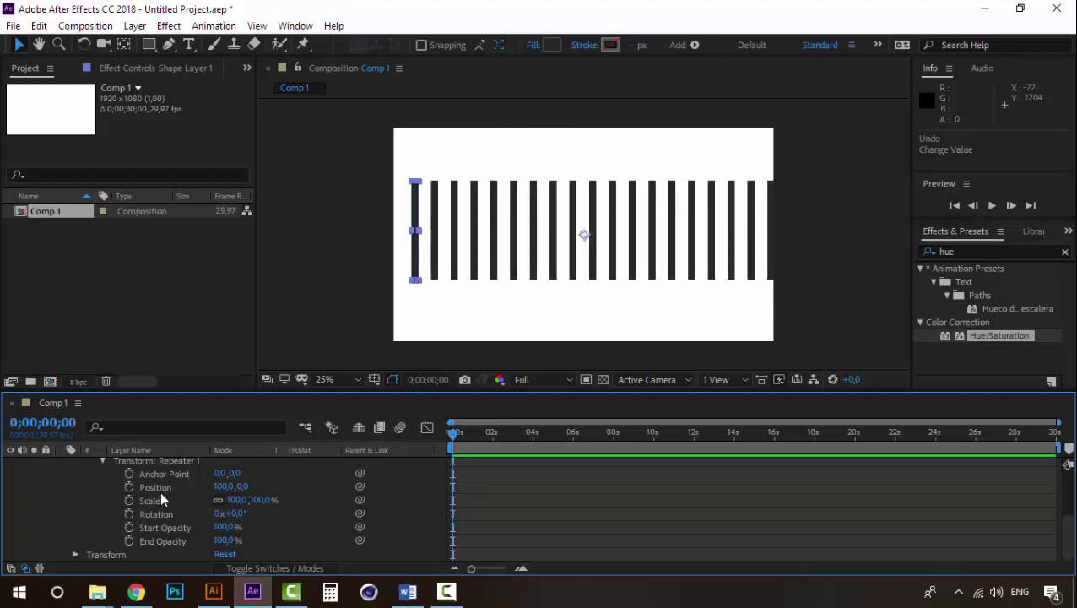
left_click_drag(224, 487, 211, 487)
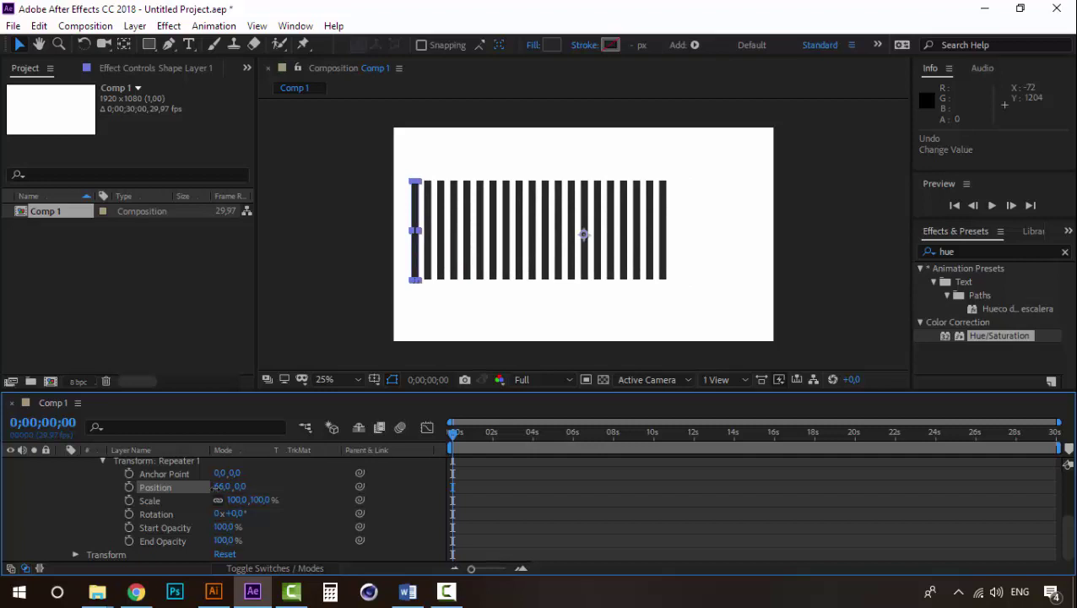
scroll(99, 514, "up", 3)
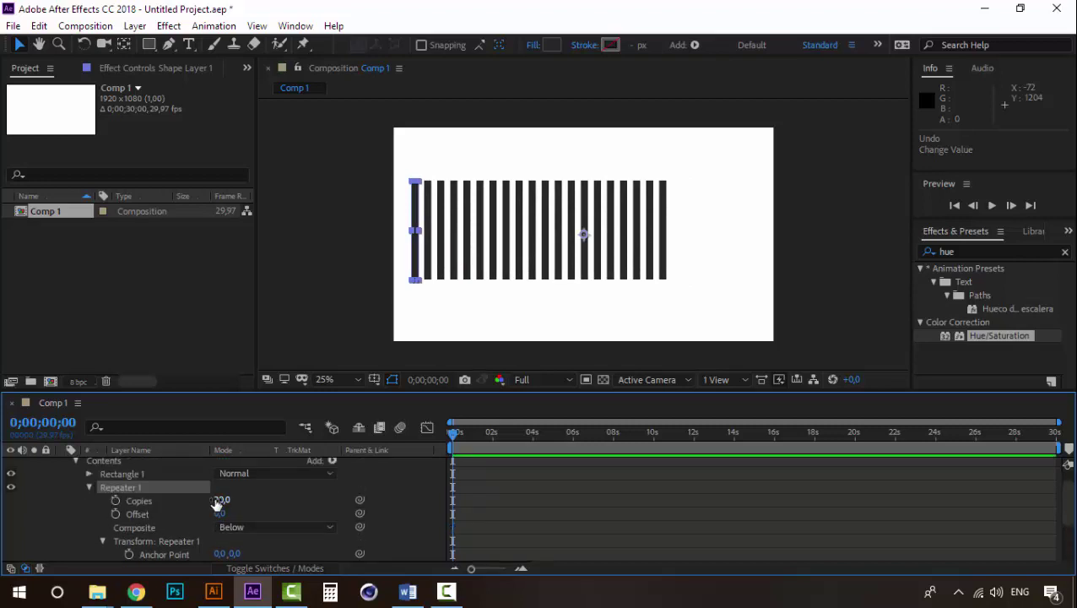
left_click_drag(217, 503, 223, 502)
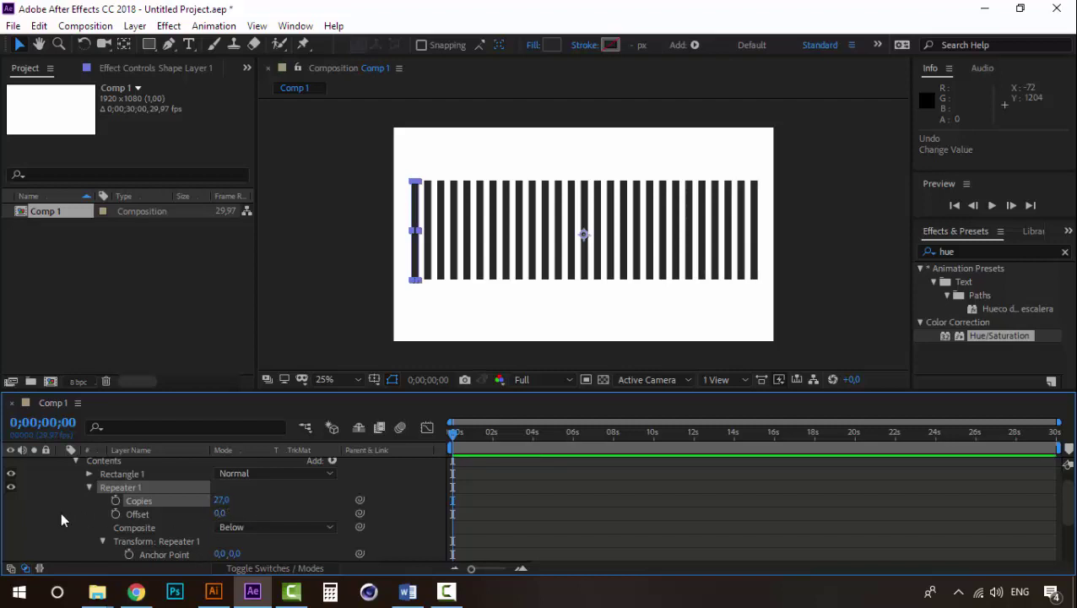
scroll(62, 514, "down", 1)
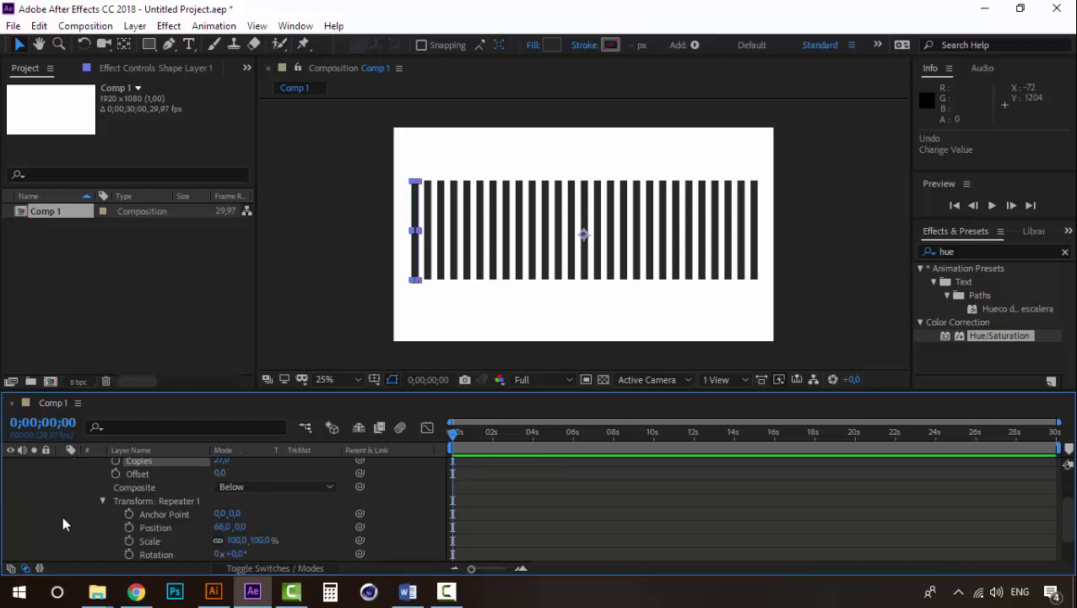
scroll(65, 518, "down", 1)
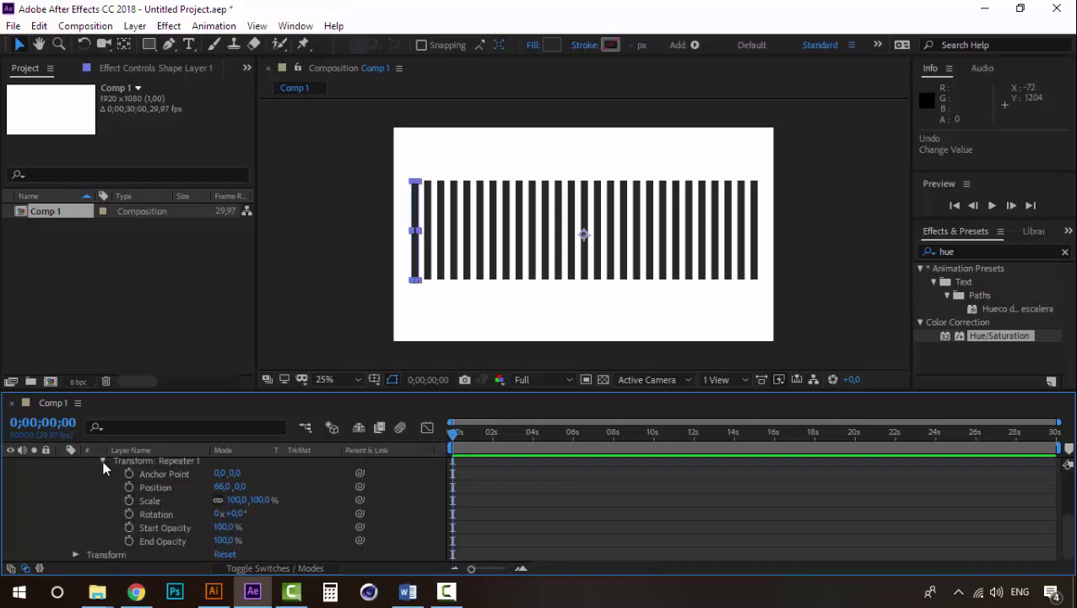
- Add a Wiggle Transform below Repeater 1 and save the project as Equaliser.aep
left_click(102, 463)
left_click(331, 478)
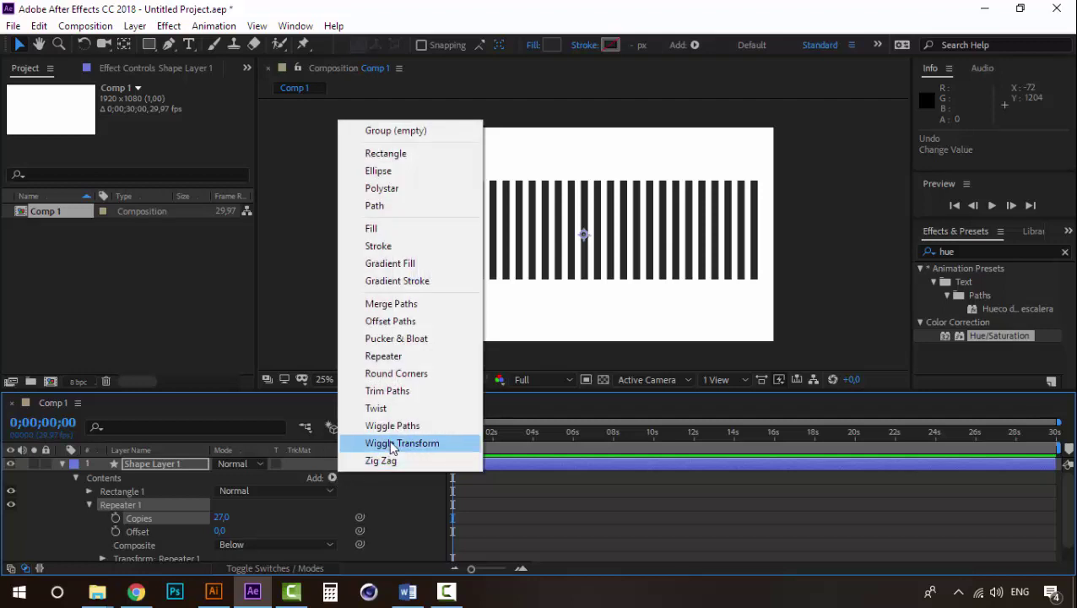
left_click(392, 443)
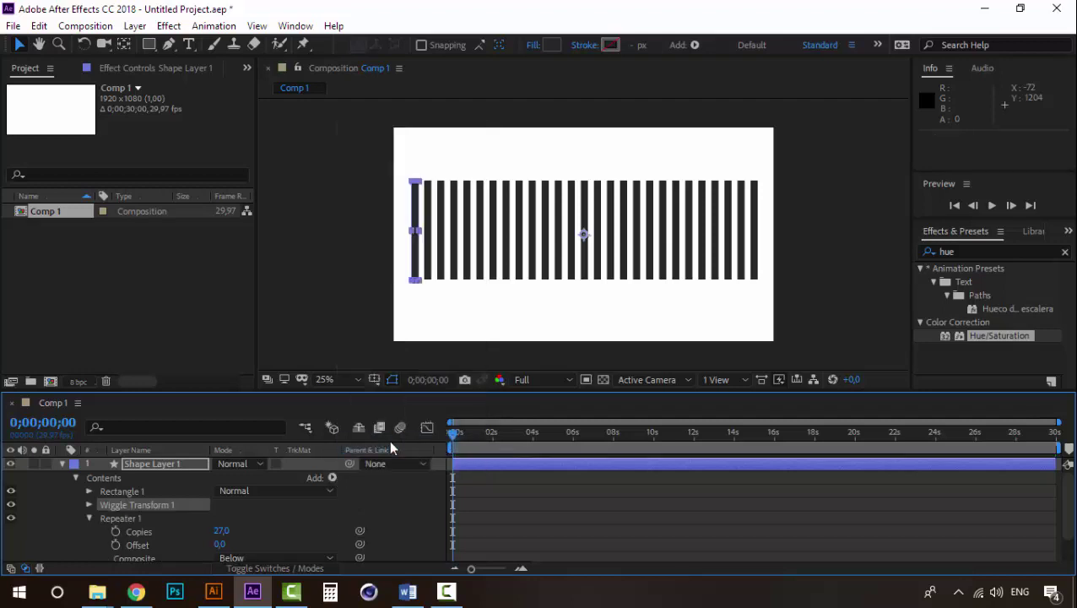
left_click(88, 517)
left_click_drag(126, 507, 118, 518)
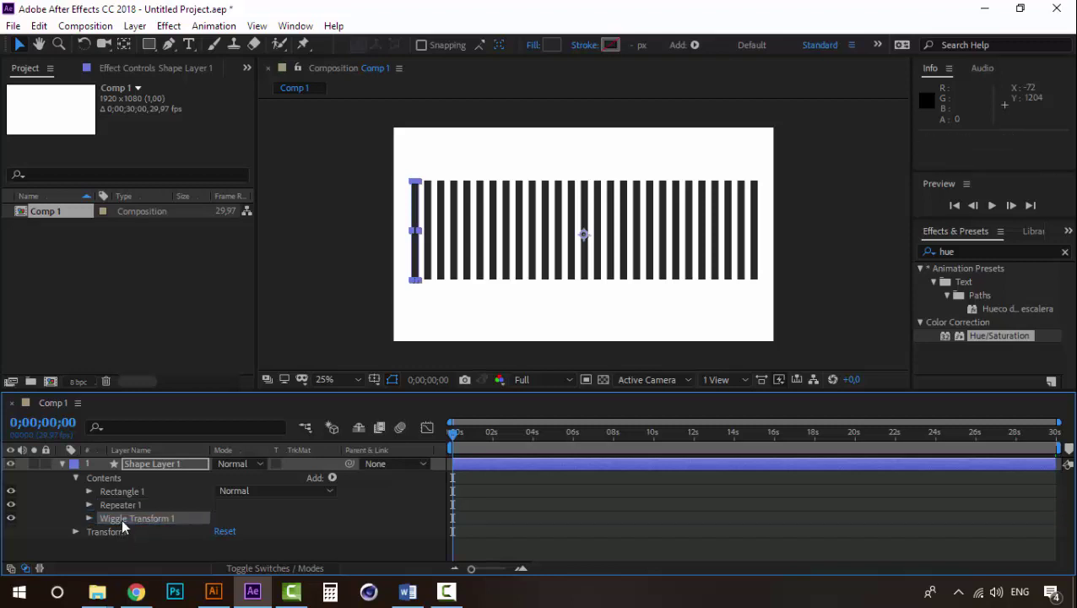
key("ctrl+s")
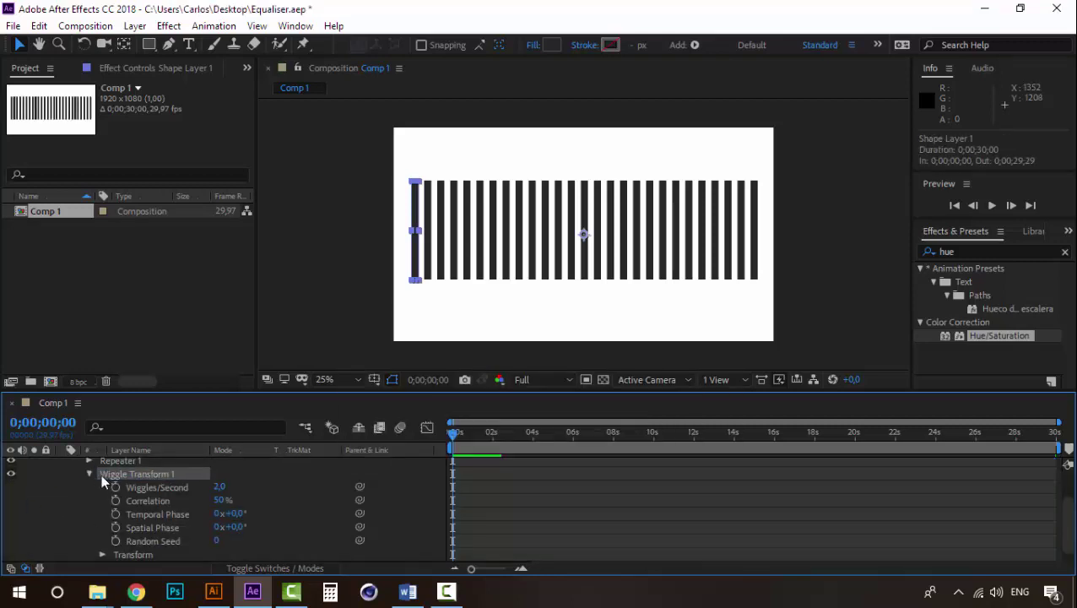
- Set the Wiggle Transform's Position to 0,103 so the bars shift up and down
left_click(102, 554)
scroll(74, 501, "up", 3)
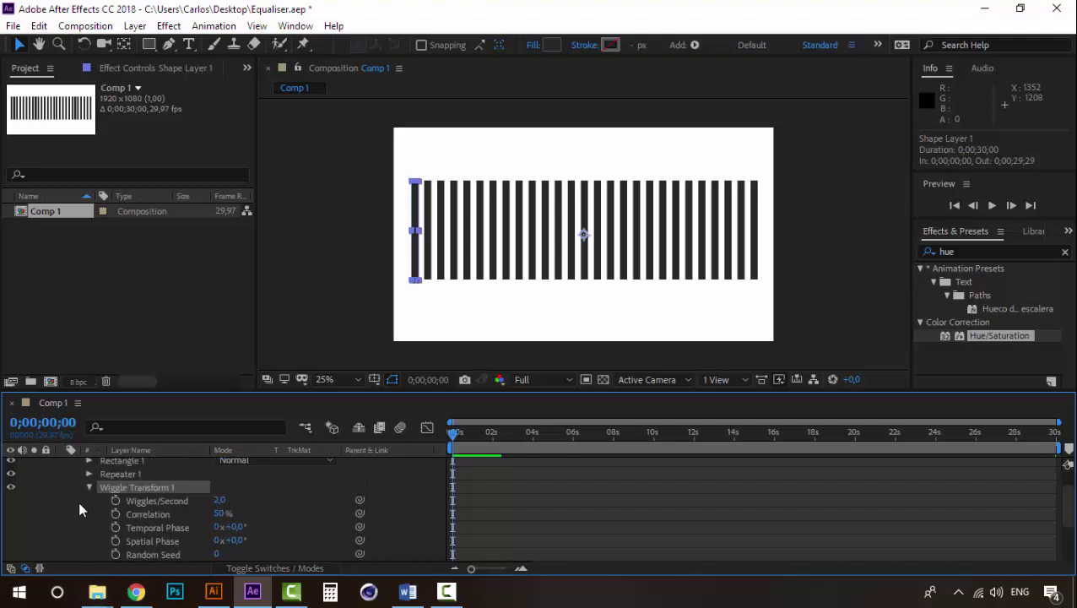
scroll(91, 510, "down", 3)
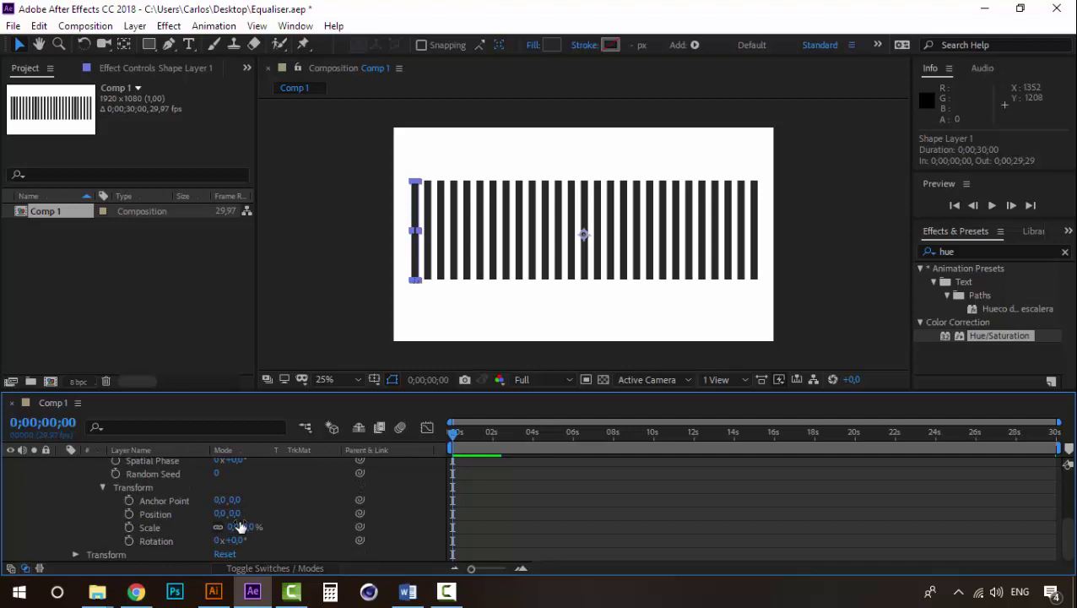
left_click_drag(237, 515, 317, 513)
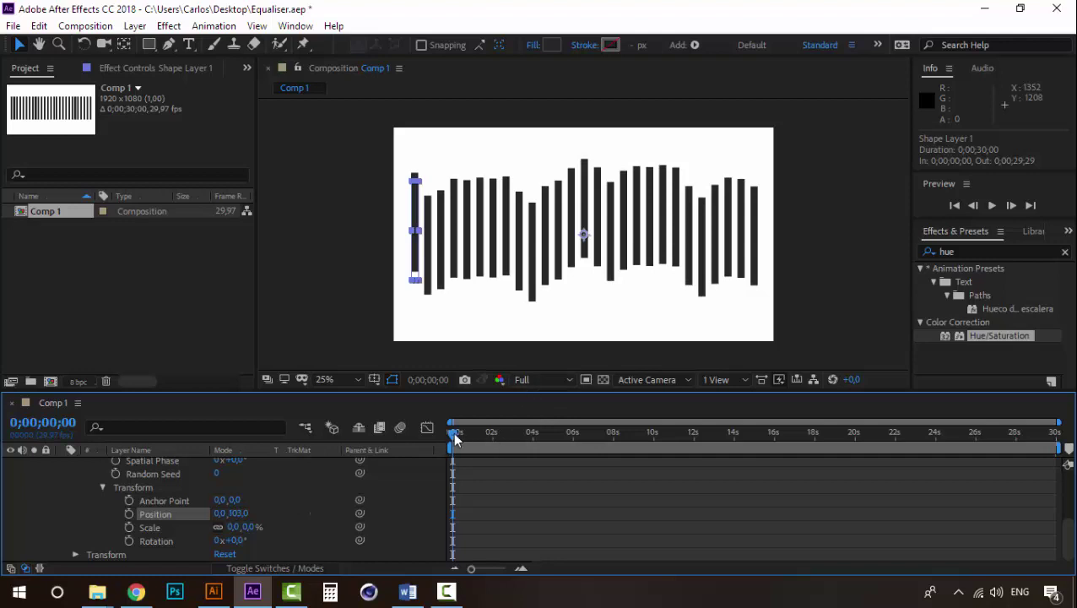
- Preview the wiggling bars and lower the wiggle Position Y offset to 99
key("space")
key("space")
key("space")
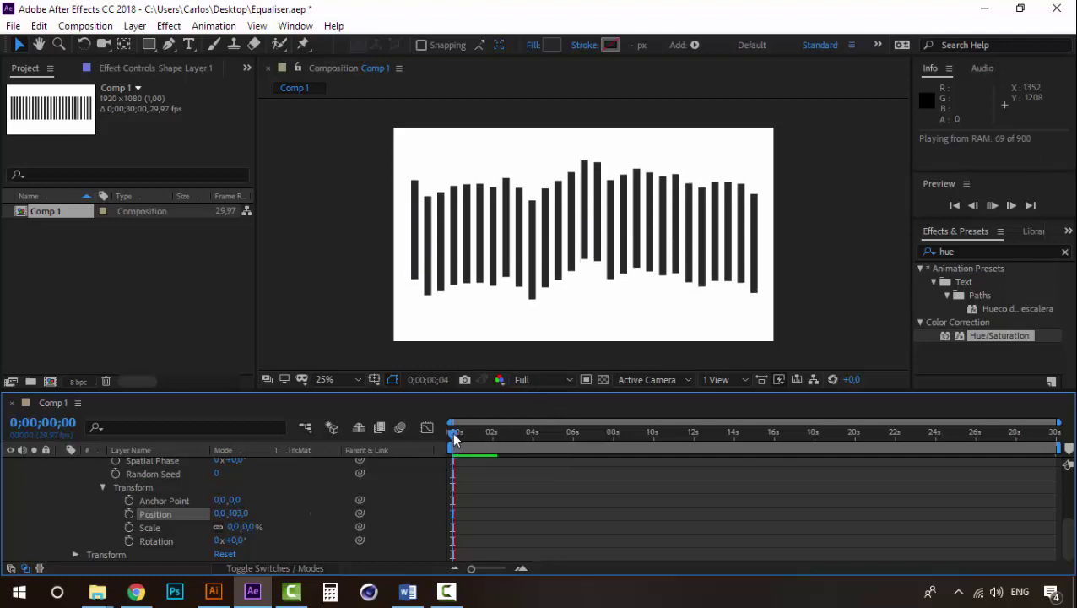
key("space")
key("space")
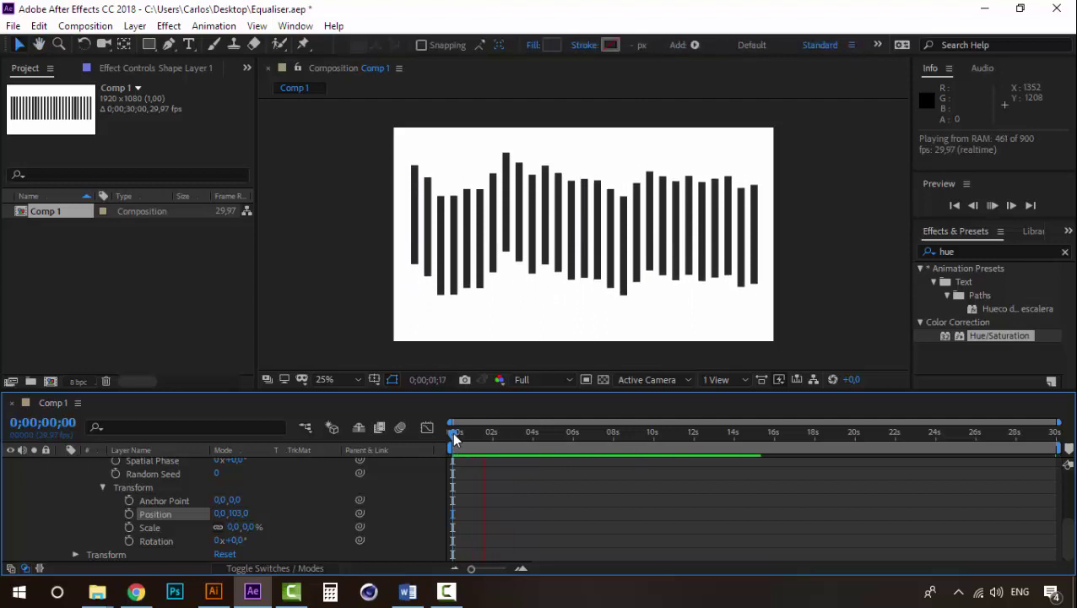
key("space")
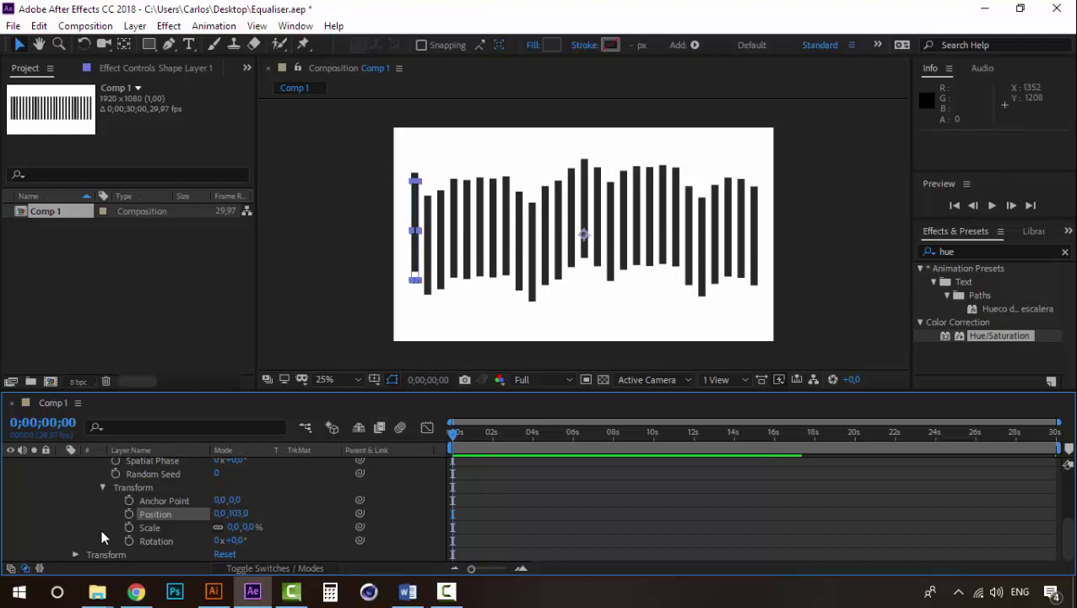
left_click_drag(236, 513, 247, 530)
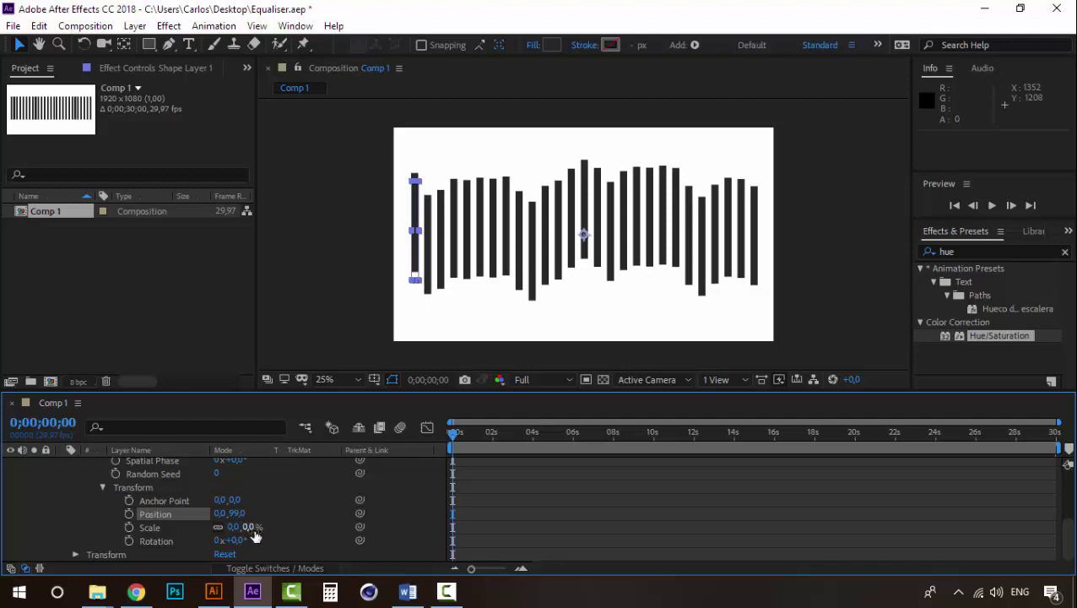
left_click_drag(466, 435, 452, 439)
- Unlink the wiggle Scale and set it to 0, -39% so bars vary in height
left_click_drag(246, 528, 306, 520)
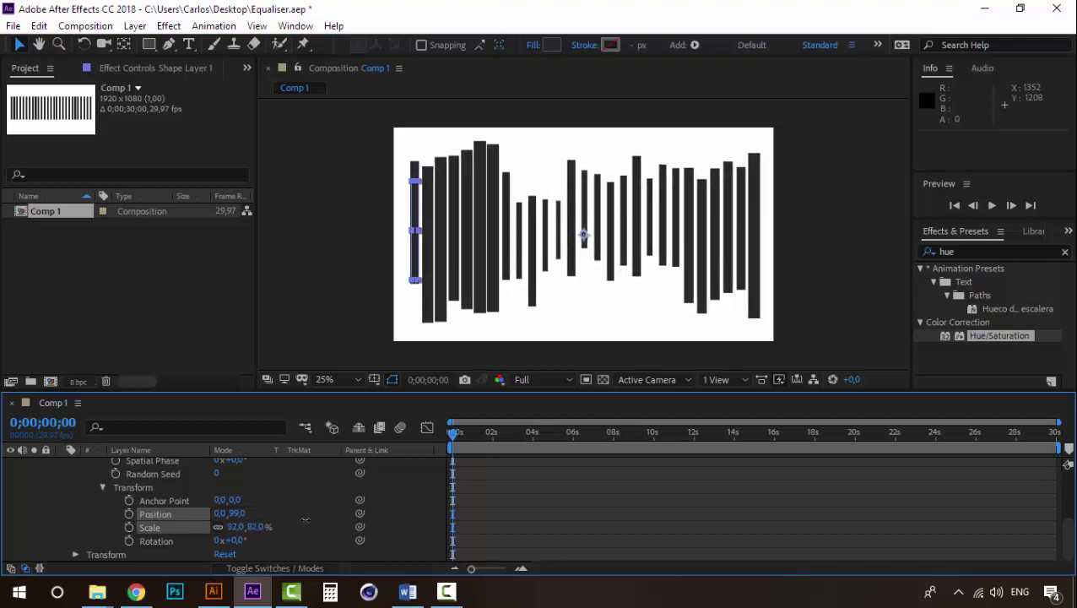
key("ctrl+z")
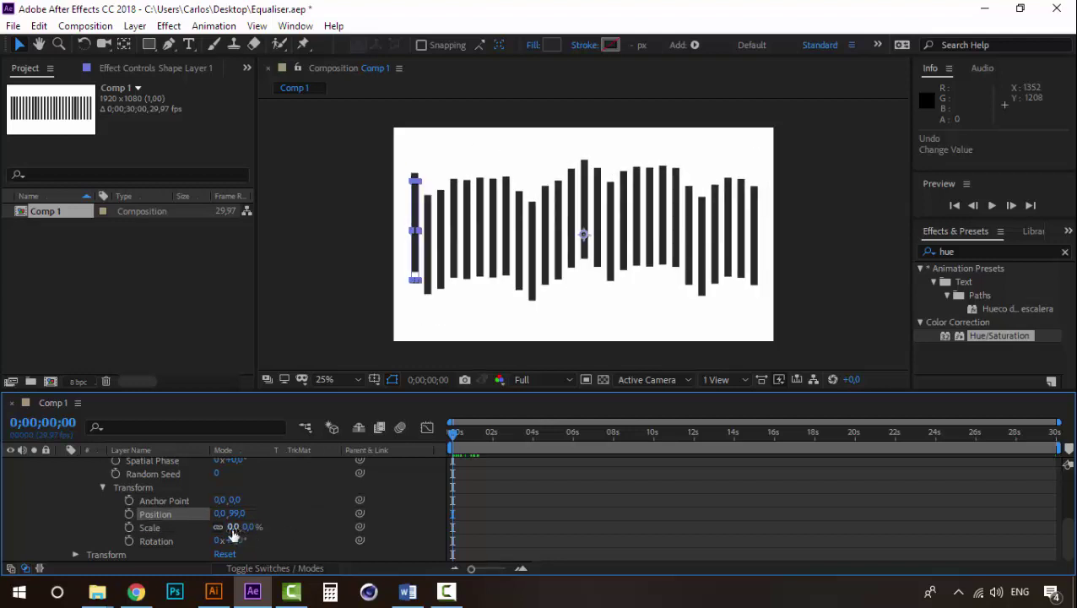
left_click_drag(233, 530, 268, 528)
key("ctrl+z")
left_click(287, 522)
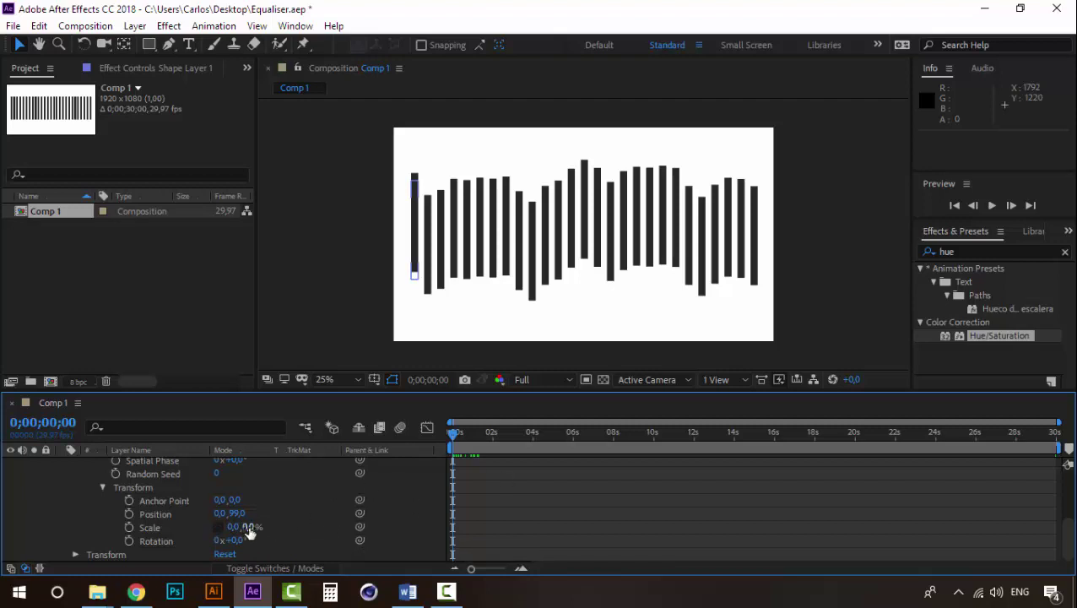
left_click_drag(245, 527, 226, 526)
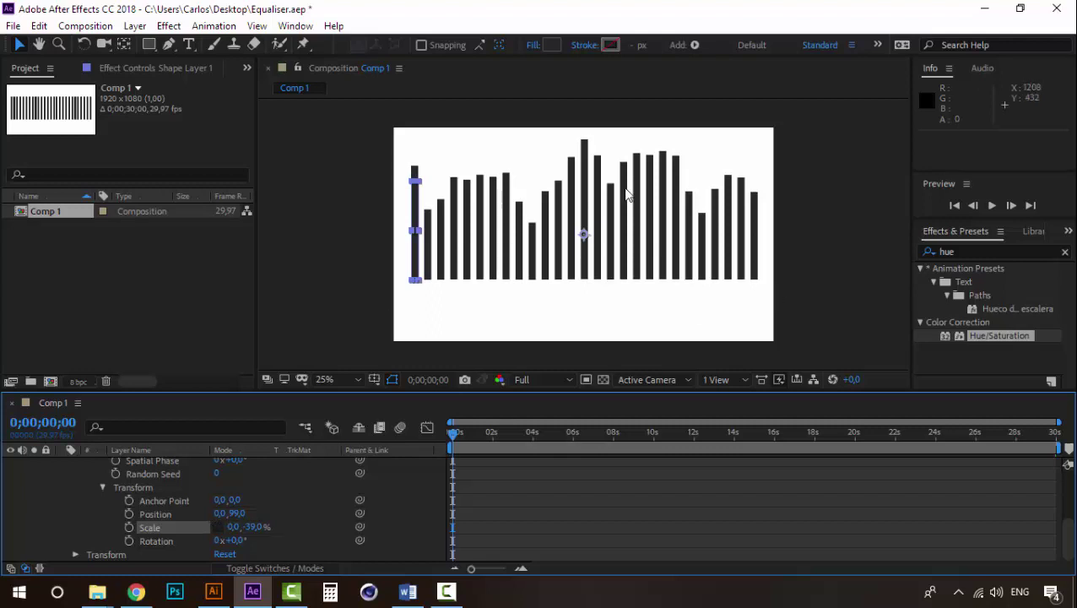
- Move Shape Layer 1 down to position 960,676 and preview the bar animation
left_click(589, 186)
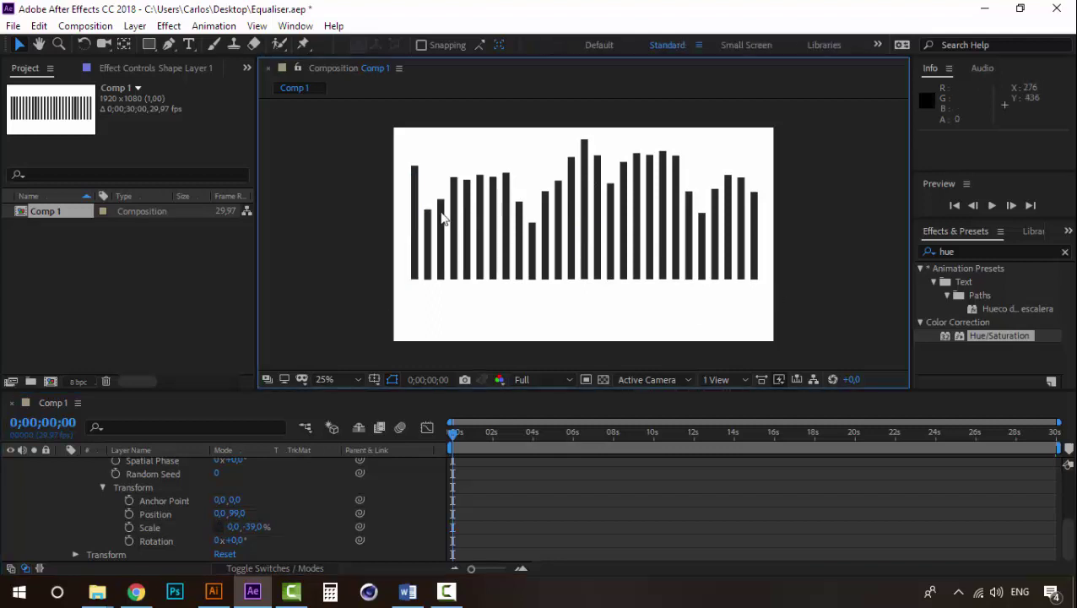
left_click(416, 207)
key("Down")
key("Down")
key("Down")
key("Down")
key("Down")
key("Down")
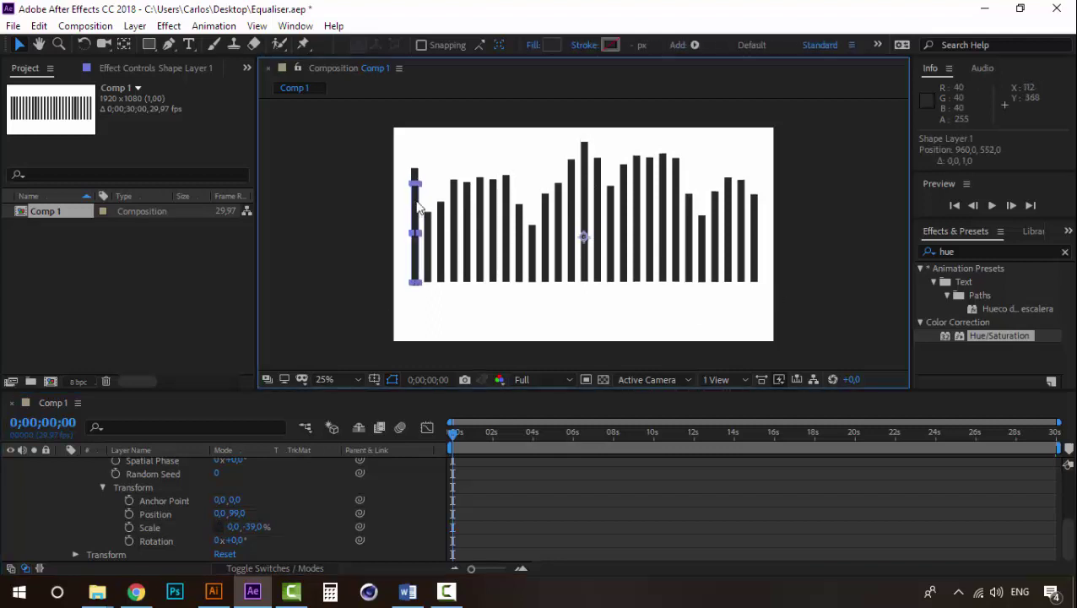
left_click_drag(417, 207, 417, 224)
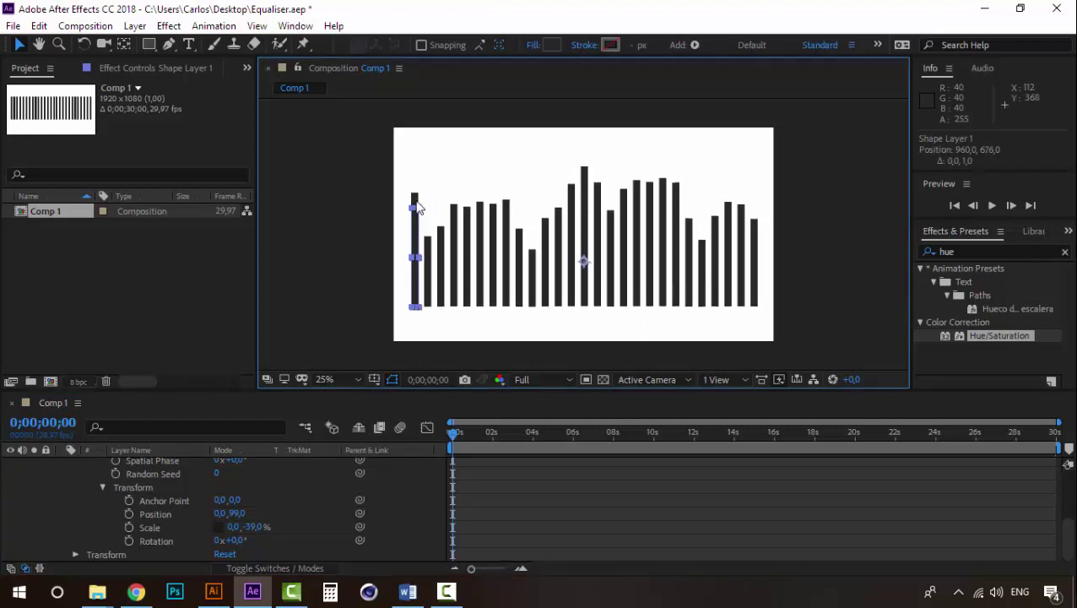
left_click(452, 432)
key("space")
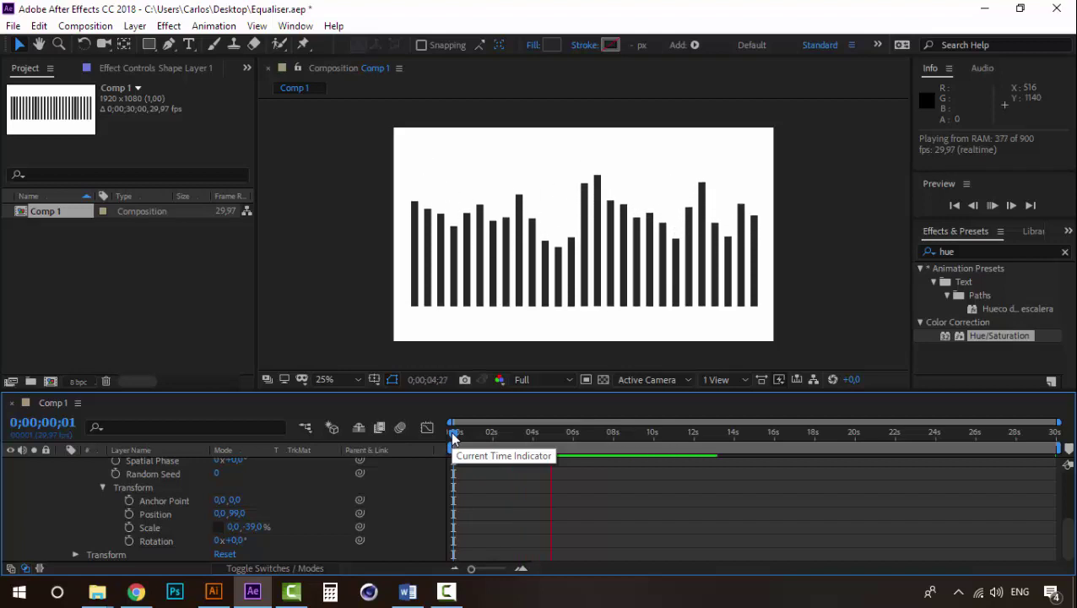
key("space")
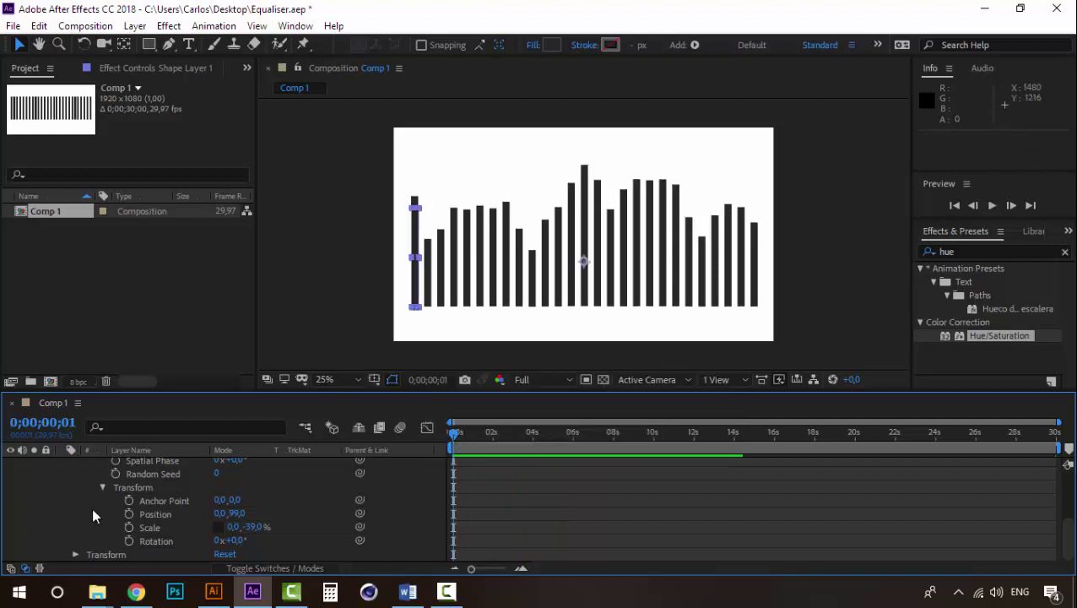
scroll(77, 504, "up", 4)
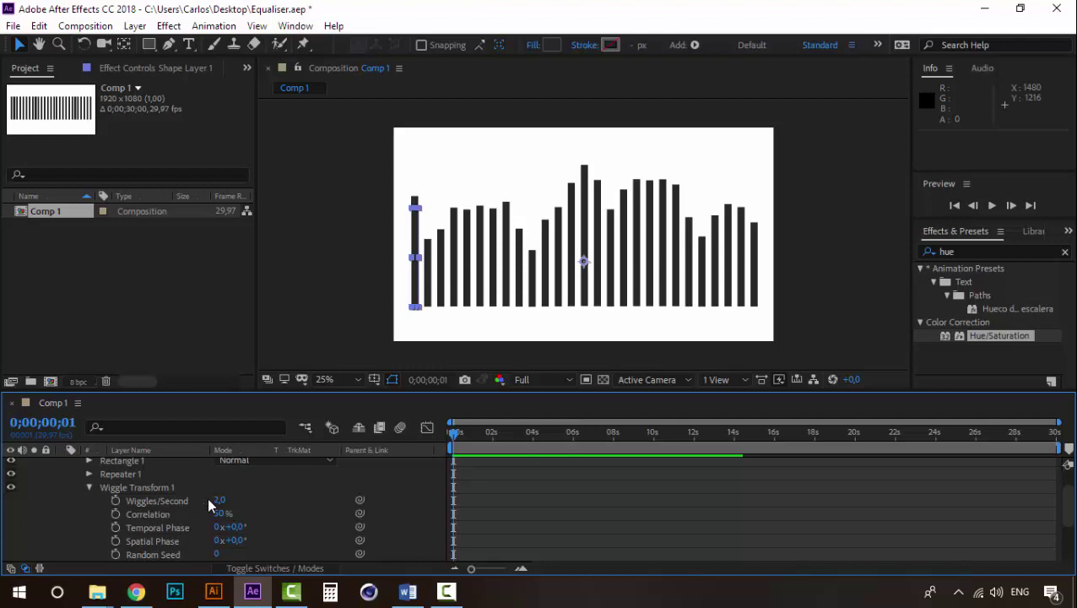
- Try Wiggles/Second at 6, then settle on 4, previewing the bars each time
left_click_drag(220, 500, 540, 472)
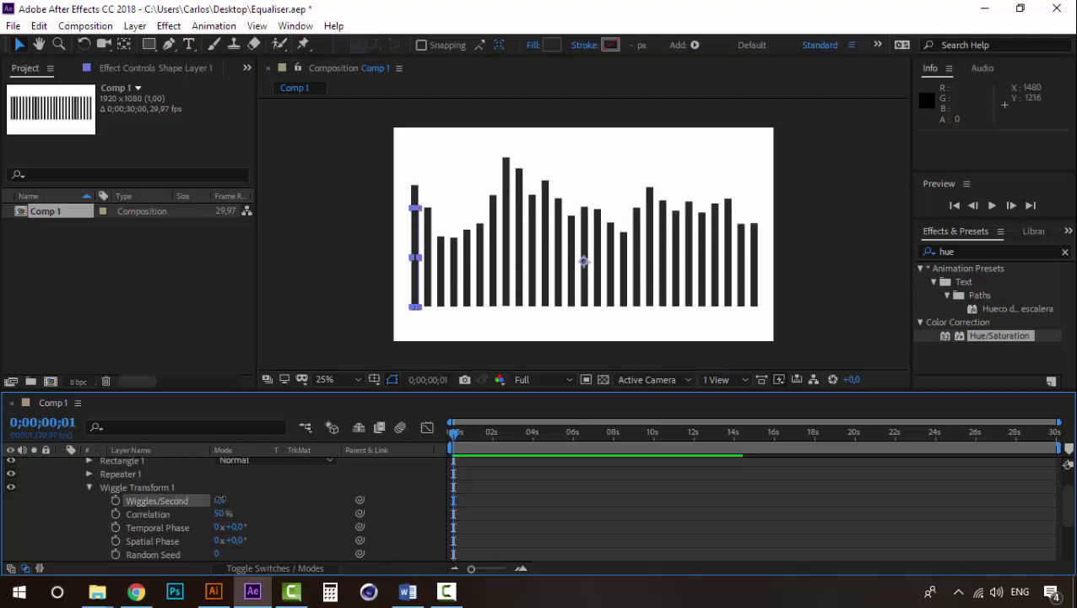
key("space")
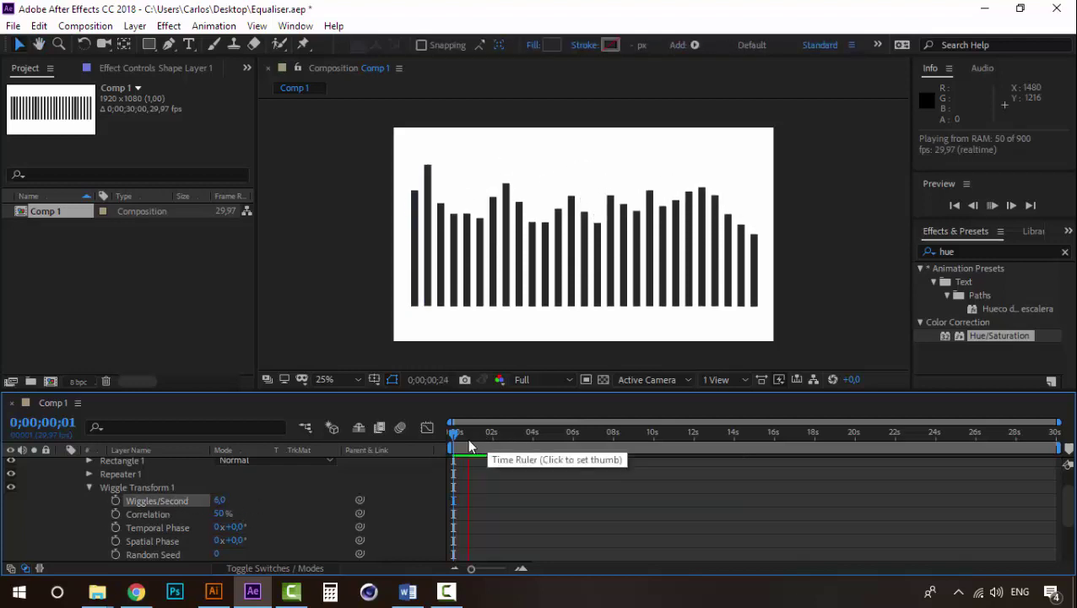
key("space")
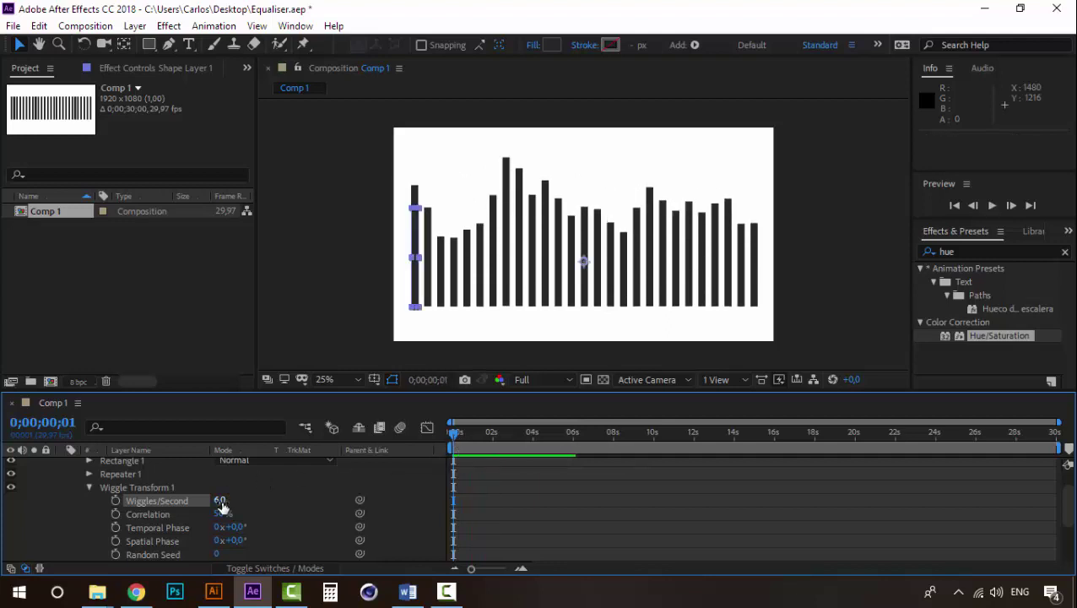
type("4")
key("Return")
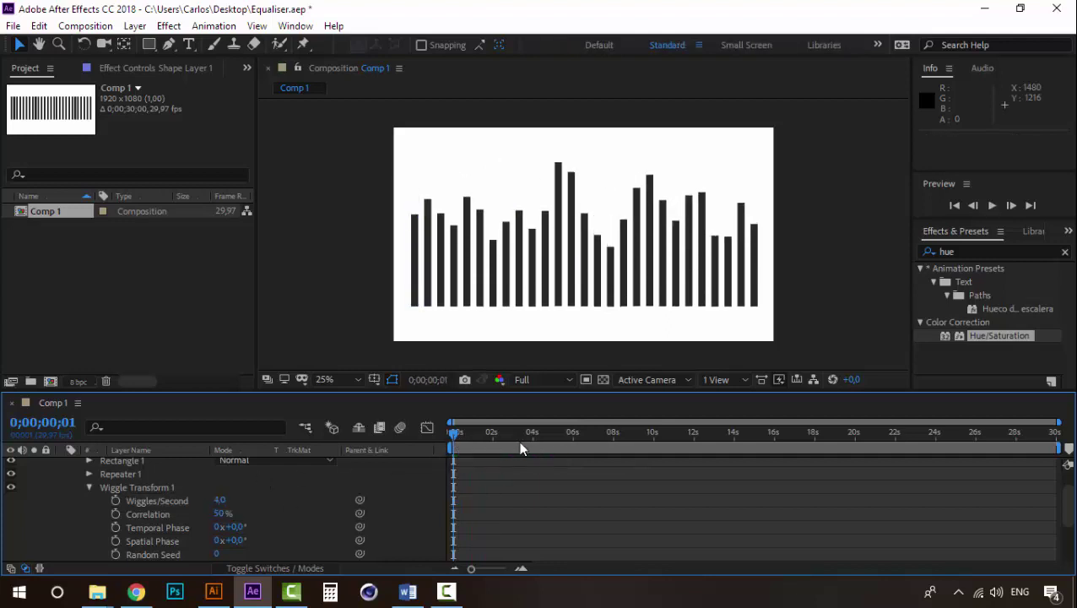
key("space")
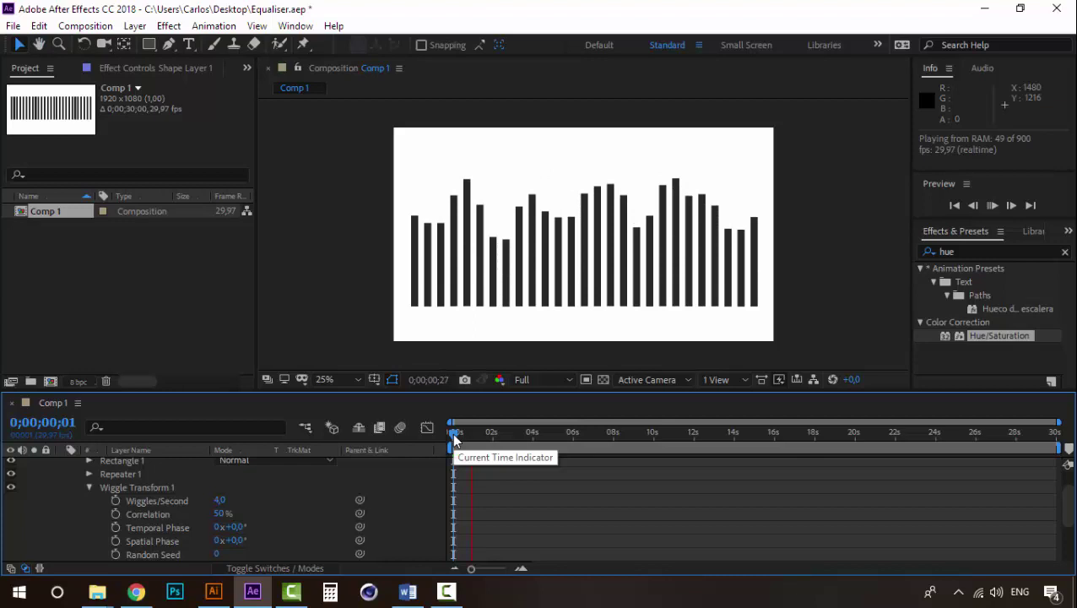
key("space")
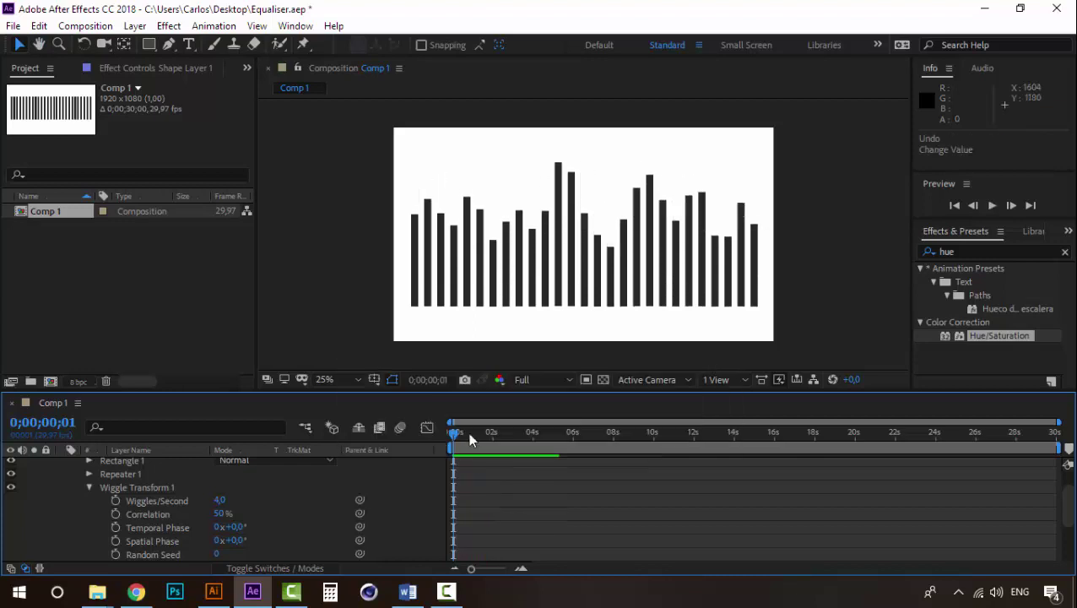
key("space")
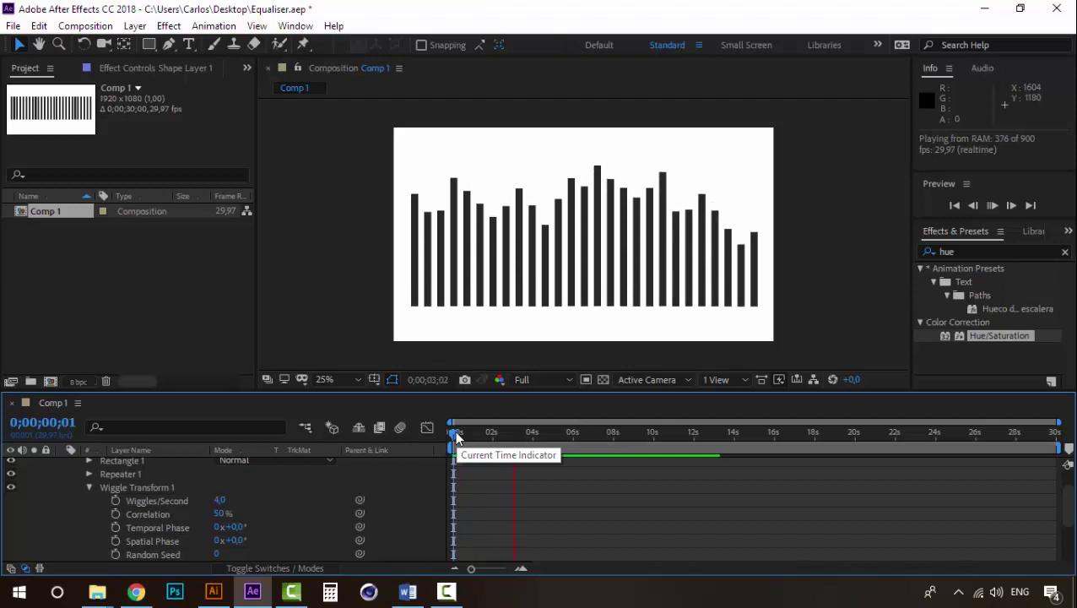
key("space")
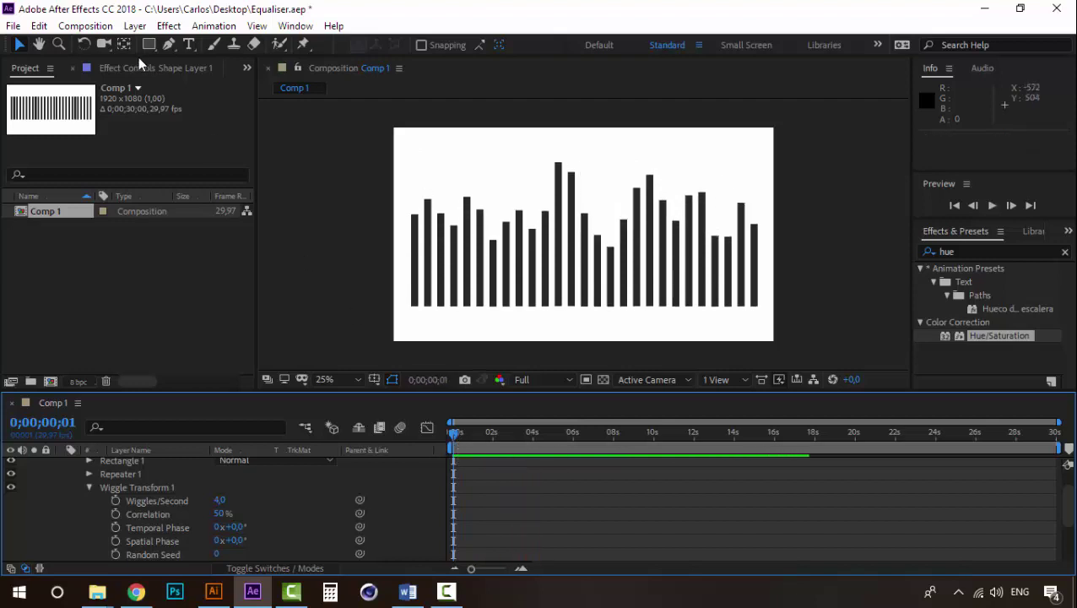
- Save Equaliser.aep, then reopen Music Website.aep from the recent projects list
key("ctrl+s")
left_click(11, 24)
mouse_move(193, 88)
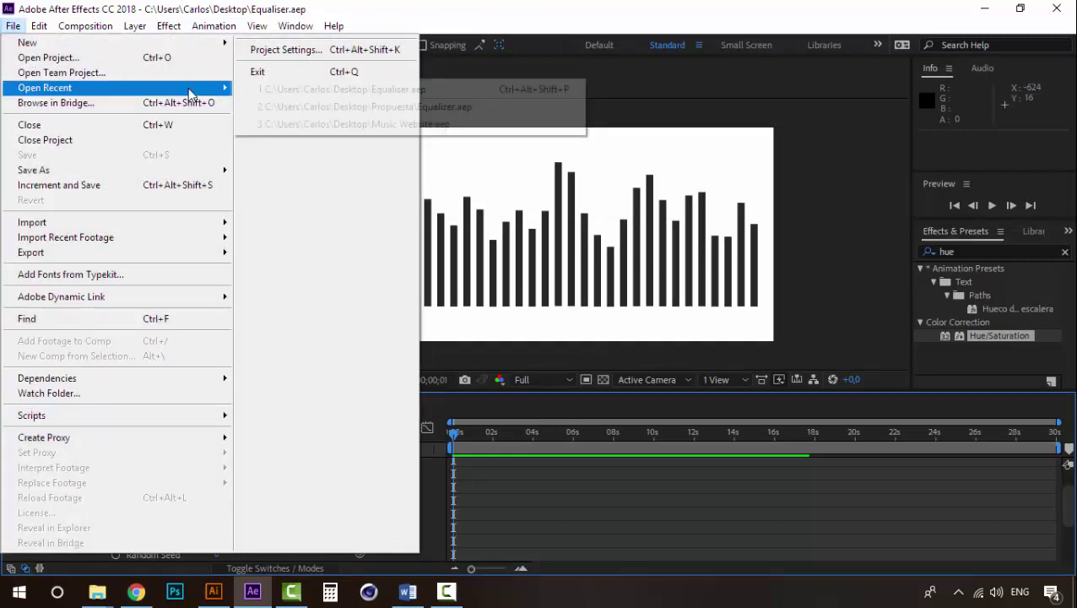
left_click(352, 123)
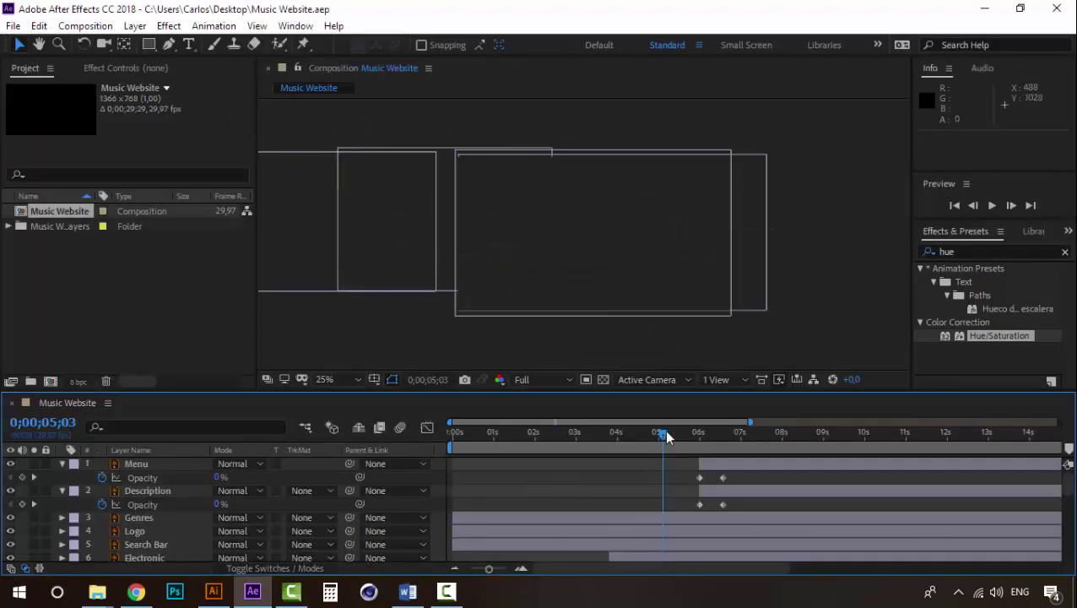
- Add Equaliser.aep's Comp 1 as a layer in the Music Website composition
left_click(100, 272)
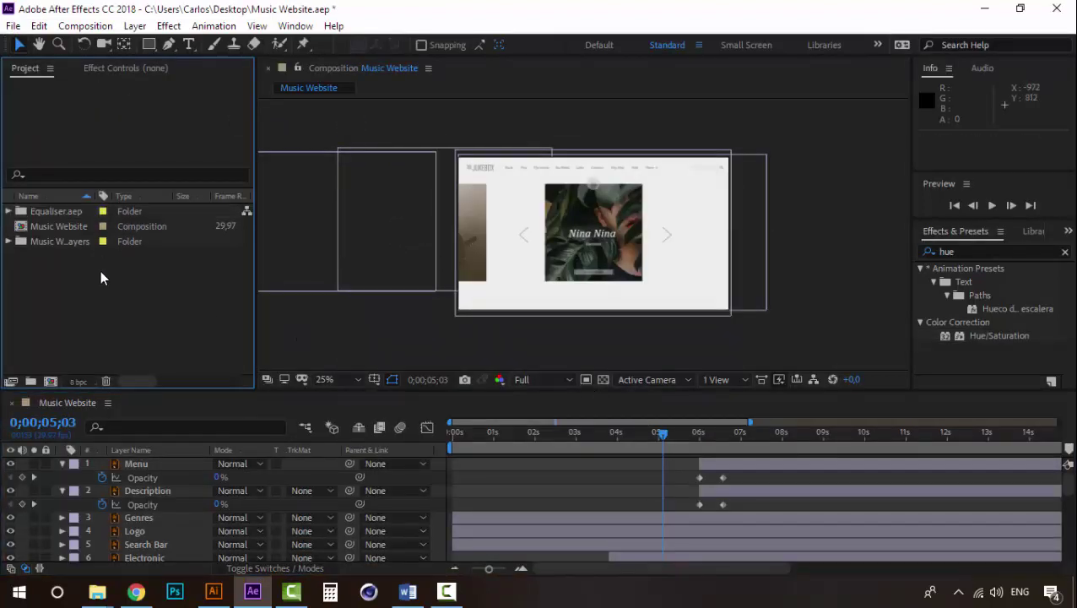
left_click(47, 213)
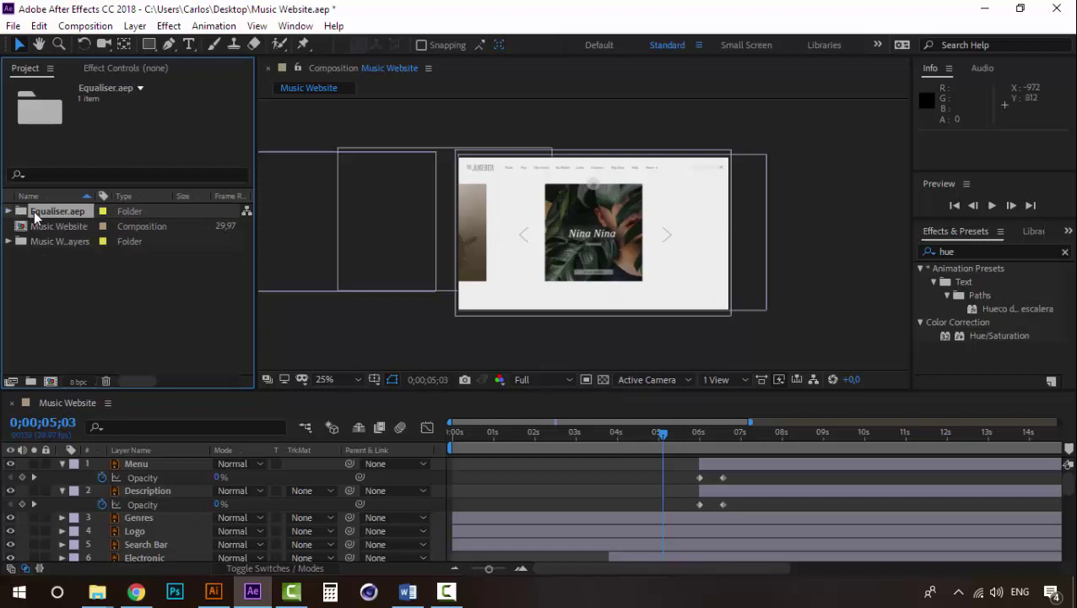
left_click(8, 211)
left_click_drag(47, 227, 141, 467)
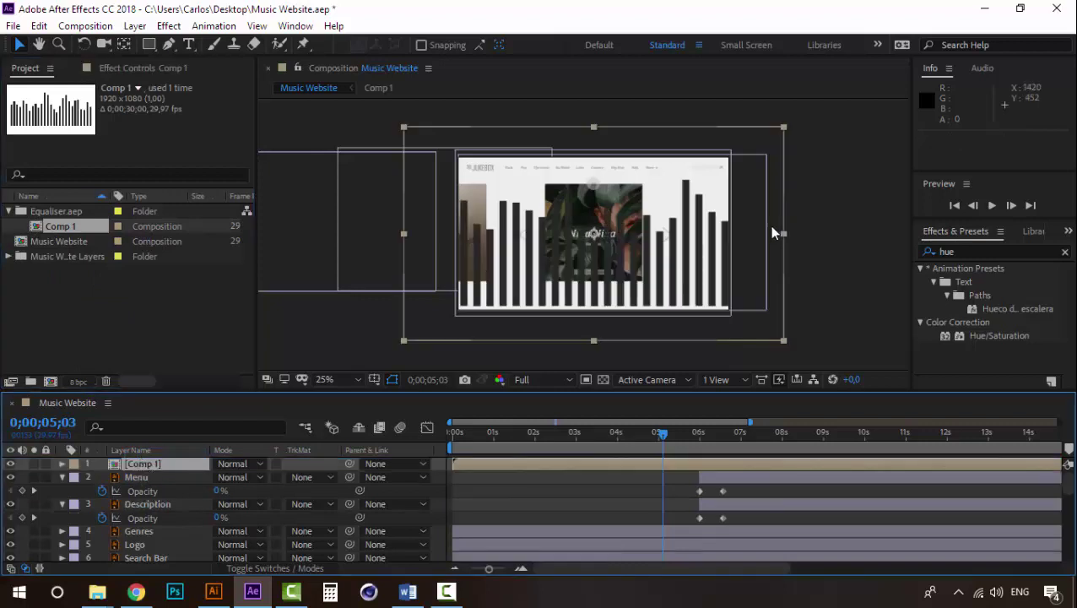
- Scale the equalizer to about 19%, squash its height, and place it under Nina Nina's Artist Profile label
left_click_drag(783, 129, 641, 192)
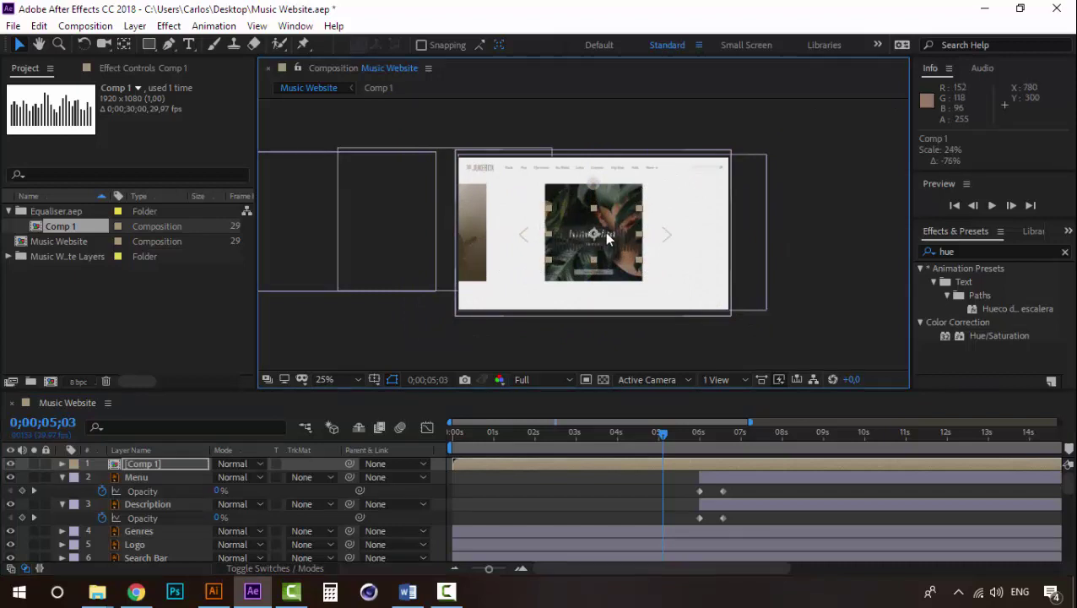
left_click_drag(619, 242, 623, 305)
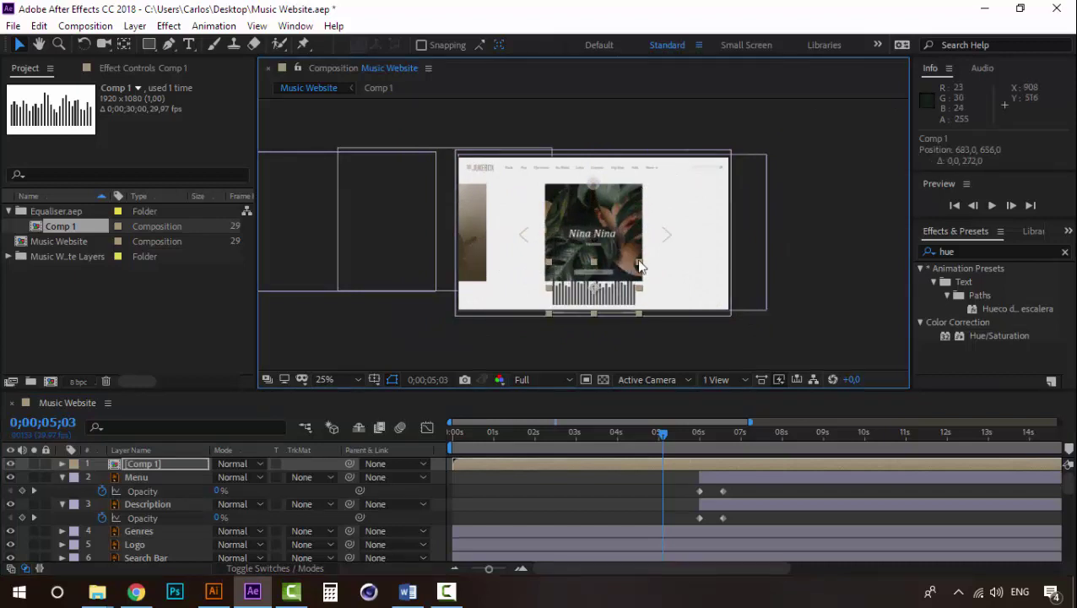
left_click_drag(639, 262, 633, 269)
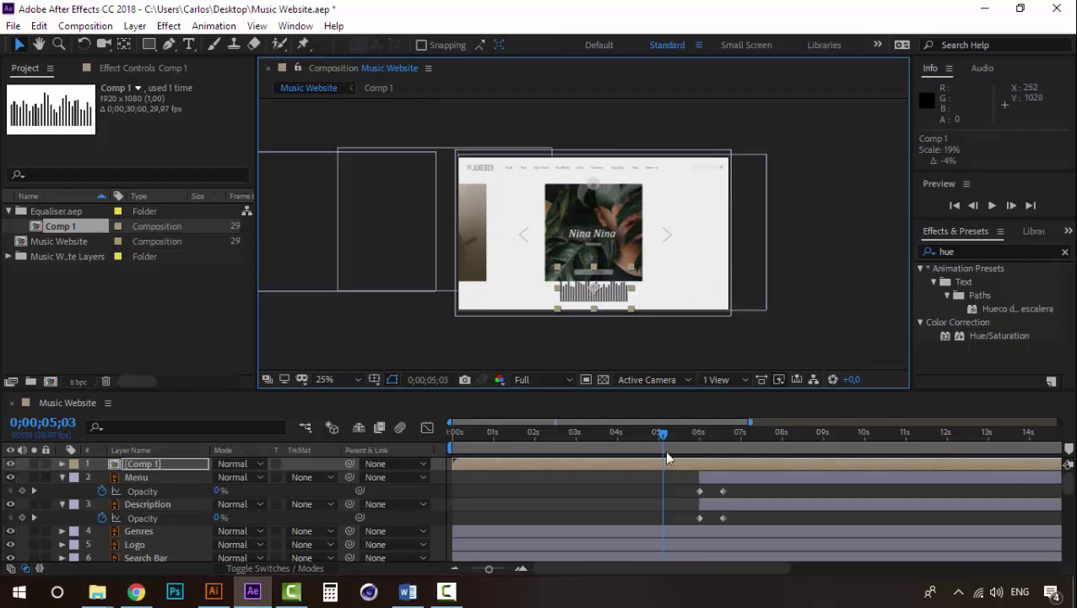
scroll(599, 283, "down", 1)
scroll(597, 287, "up", 2)
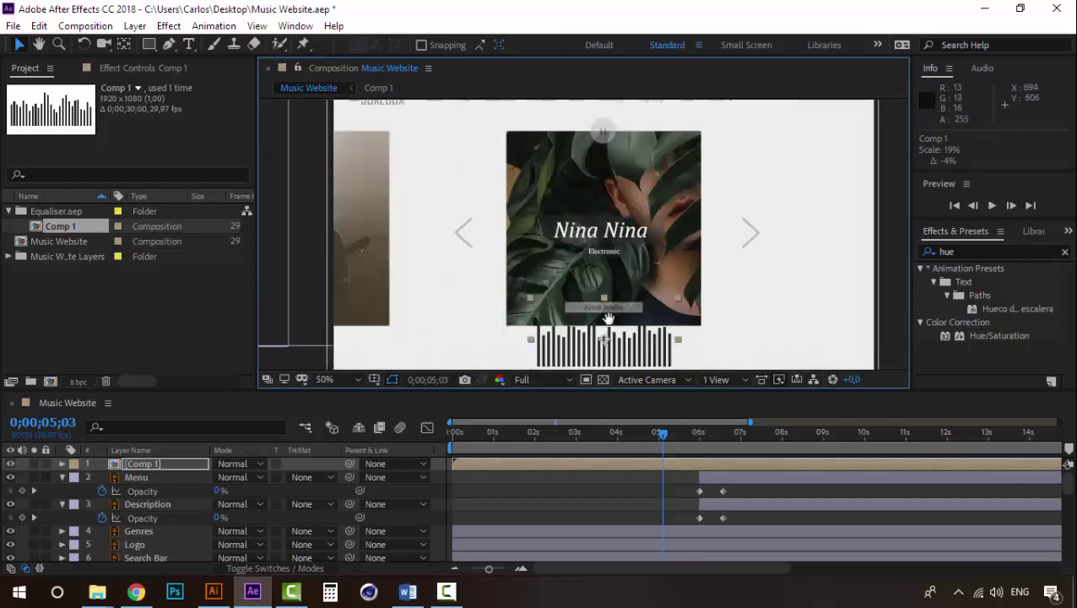
scroll(595, 291, "up", 2)
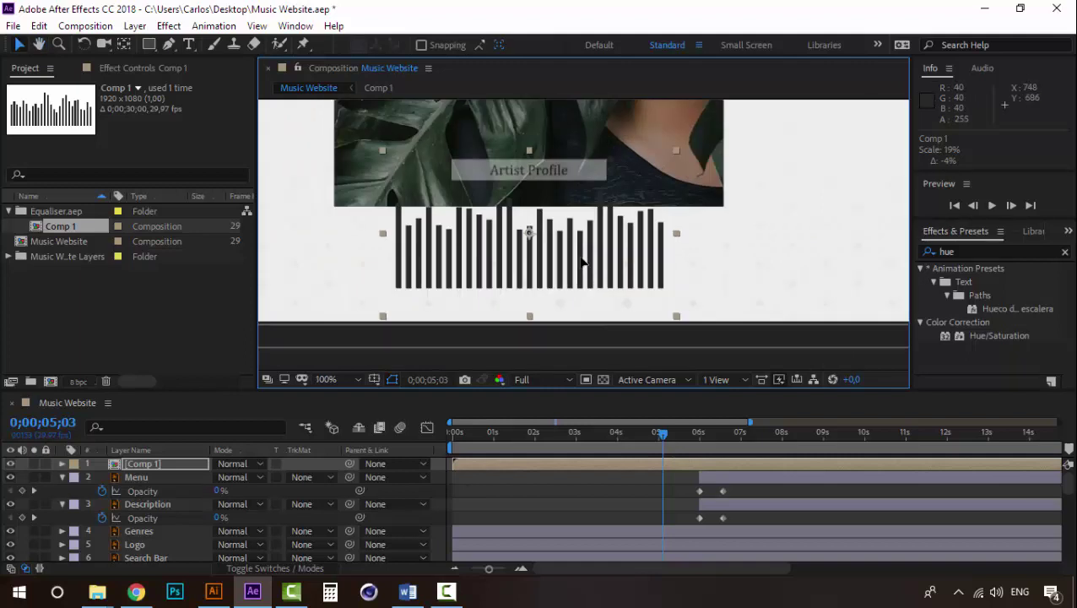
left_click_drag(581, 262, 579, 275)
left_click_drag(529, 165, 529, 192)
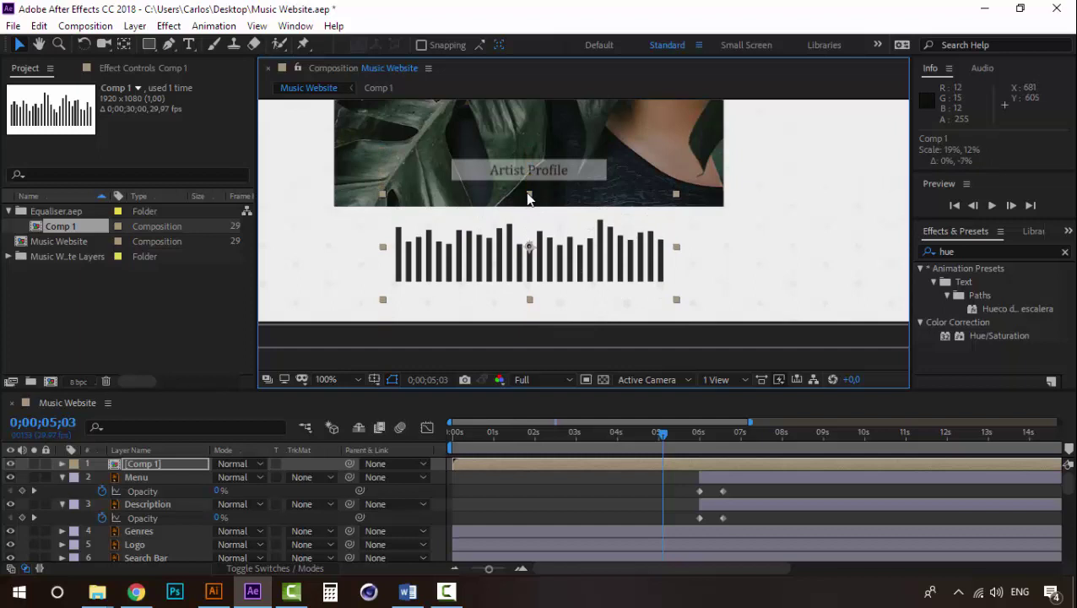
left_click_drag(587, 252, 590, 275)
- Play the Music Website preview with the equalizer from the start, then stop it
left_click_drag(655, 432, 435, 438)
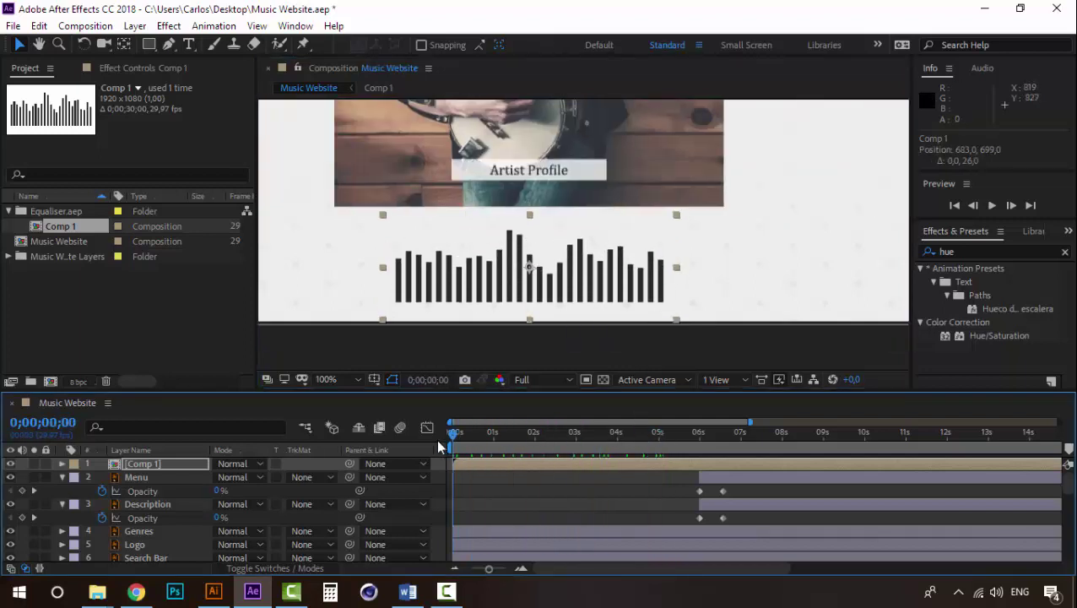
key("space")
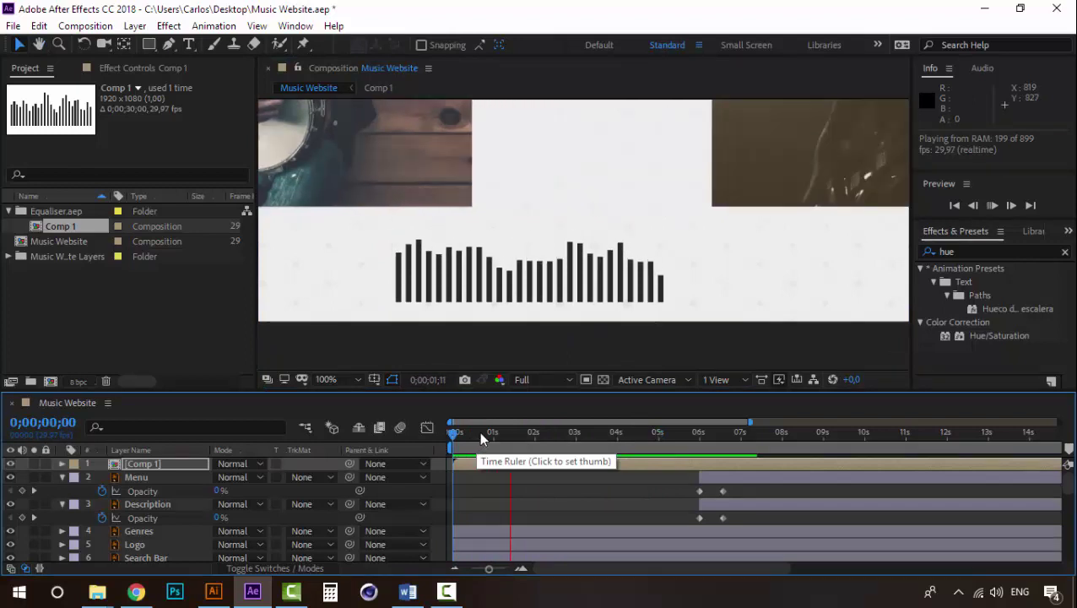
key("space")
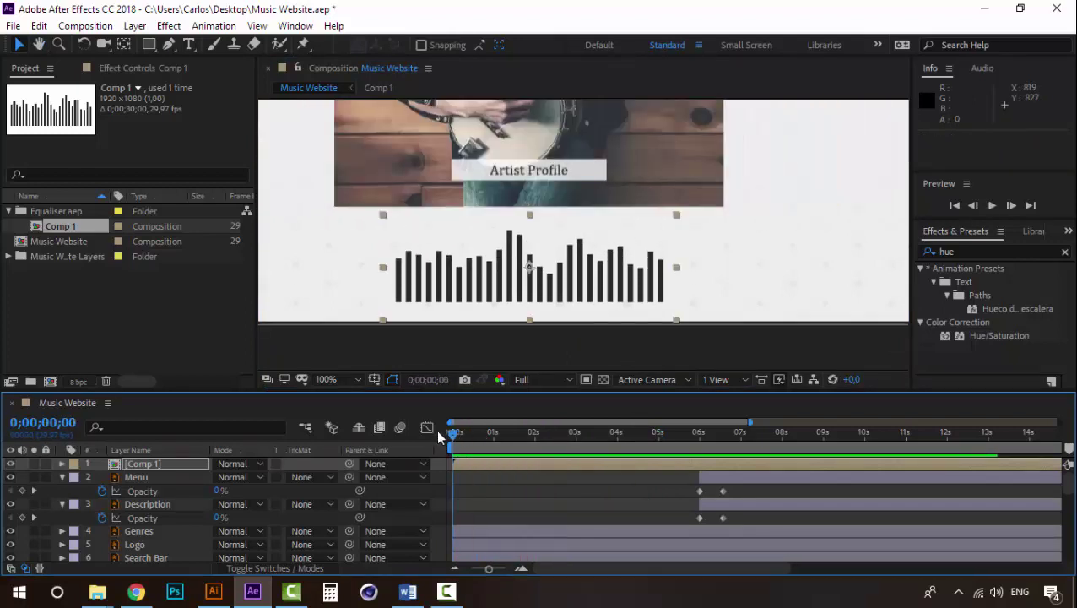
key("space")
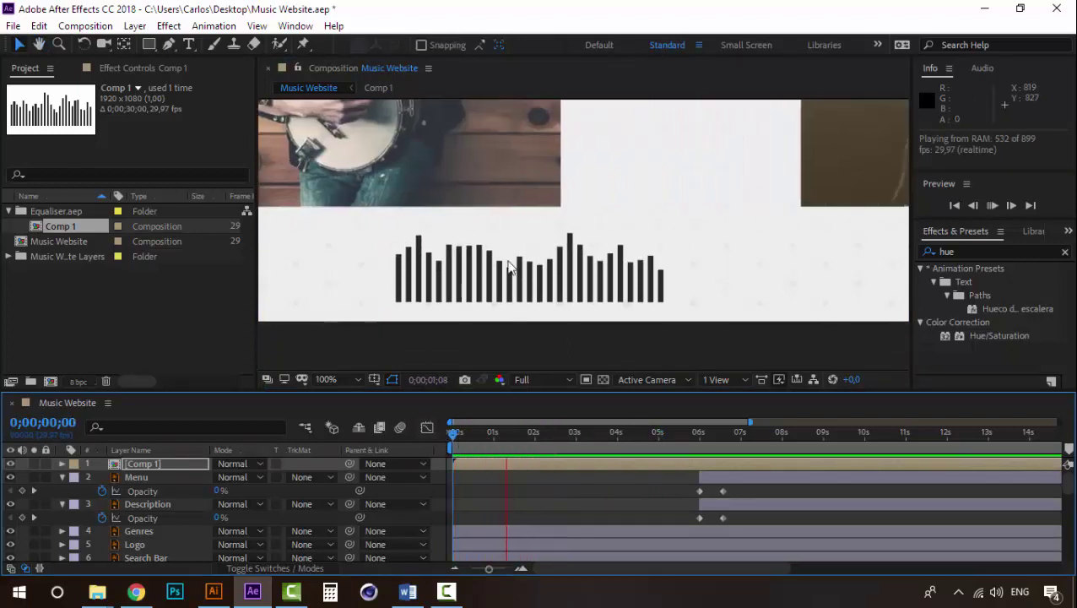
left_click(452, 430)
- Zoom the viewer to 50% and scrub the playhead back to 0;00;00;00
scroll(561, 238, "down", 4)
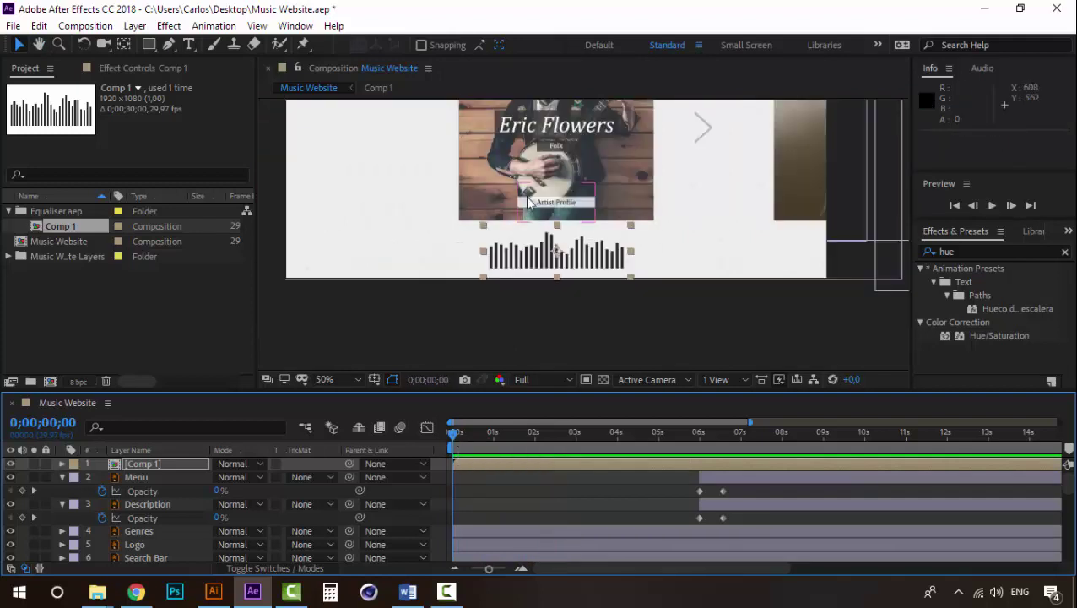
scroll(560, 239, "up", 2)
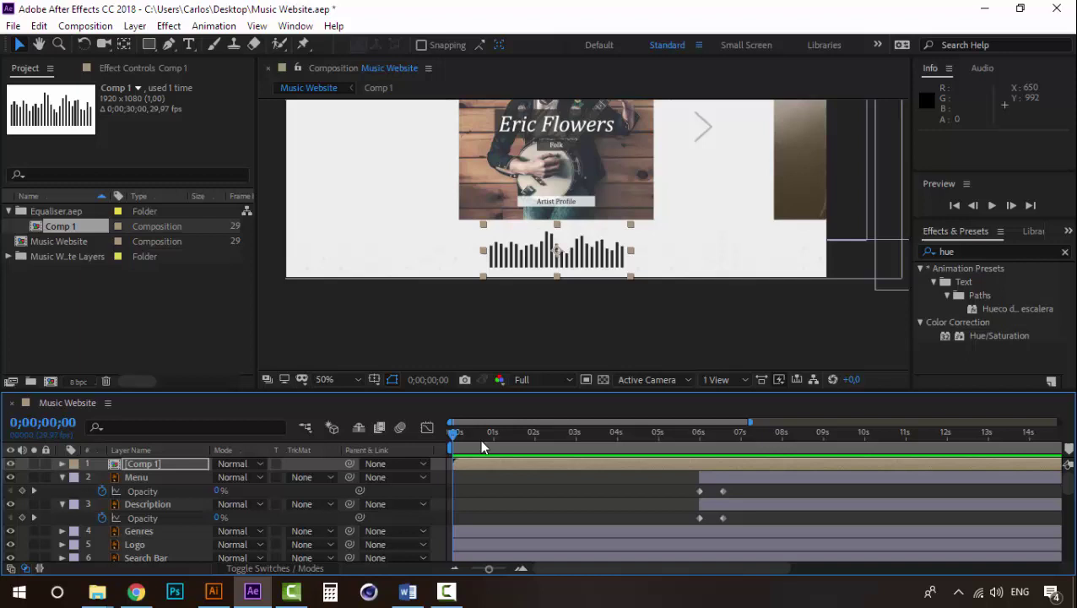
left_click_drag(450, 433, 428, 427)
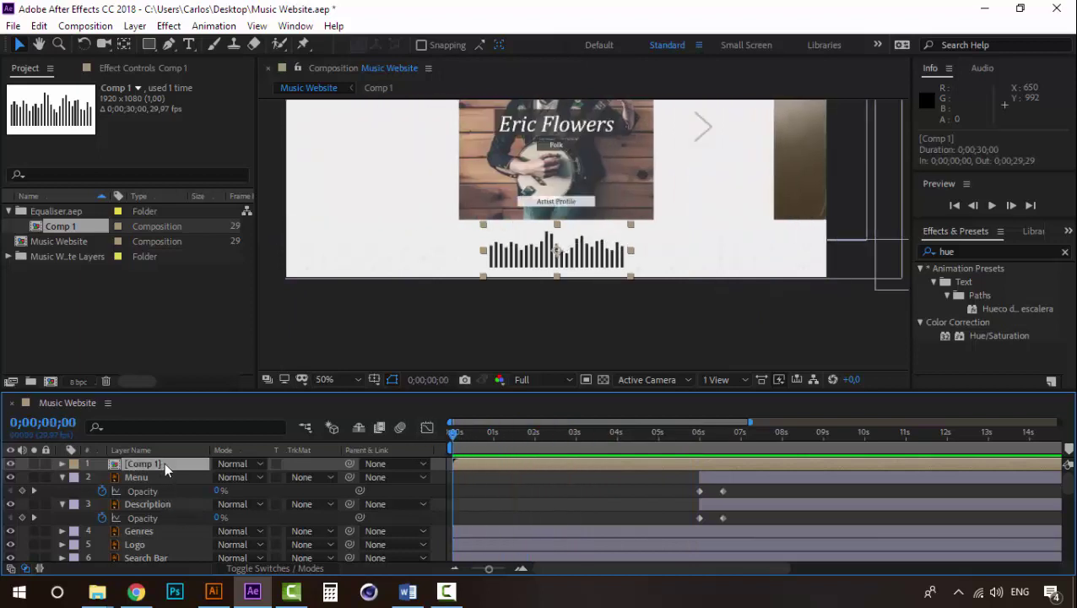
- Copy all ten Opacity keyframes from the Artist Profile layer
scroll(162, 481, "down", 5)
scroll(162, 501, "down", 1)
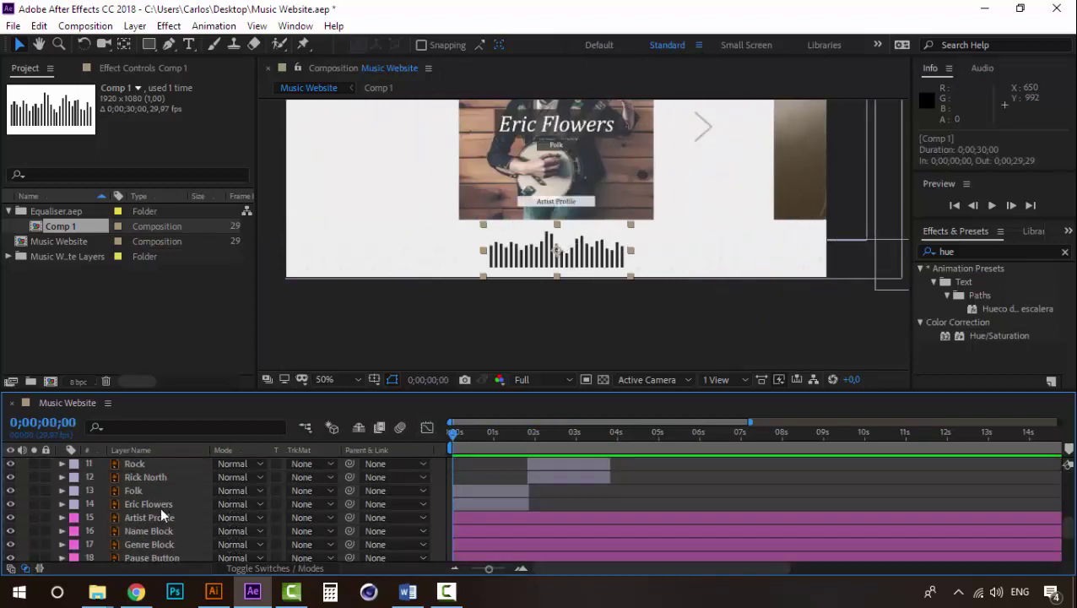
left_click(158, 518)
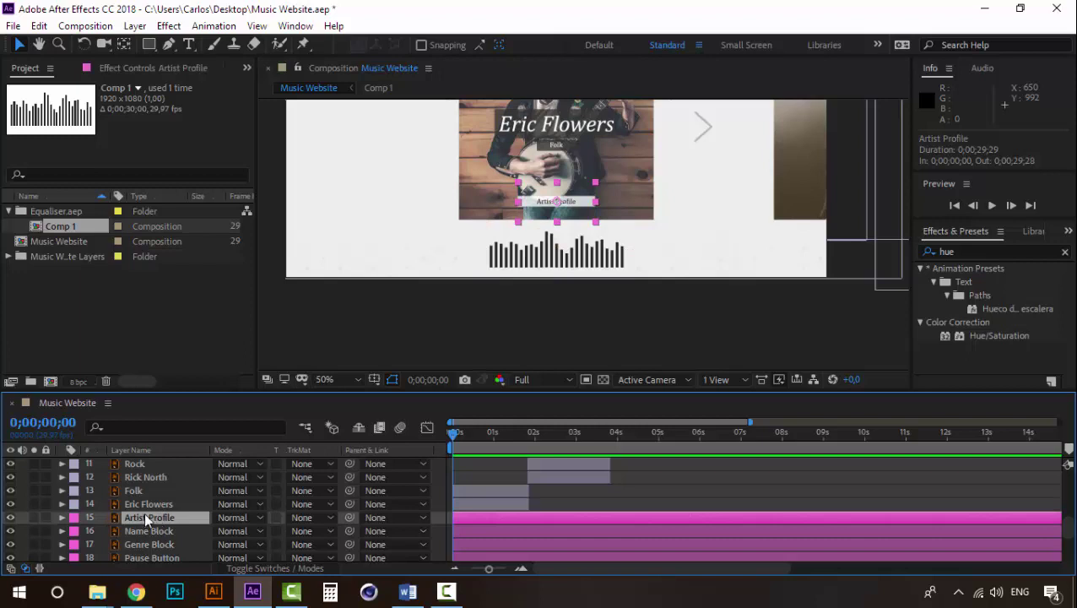
key("u")
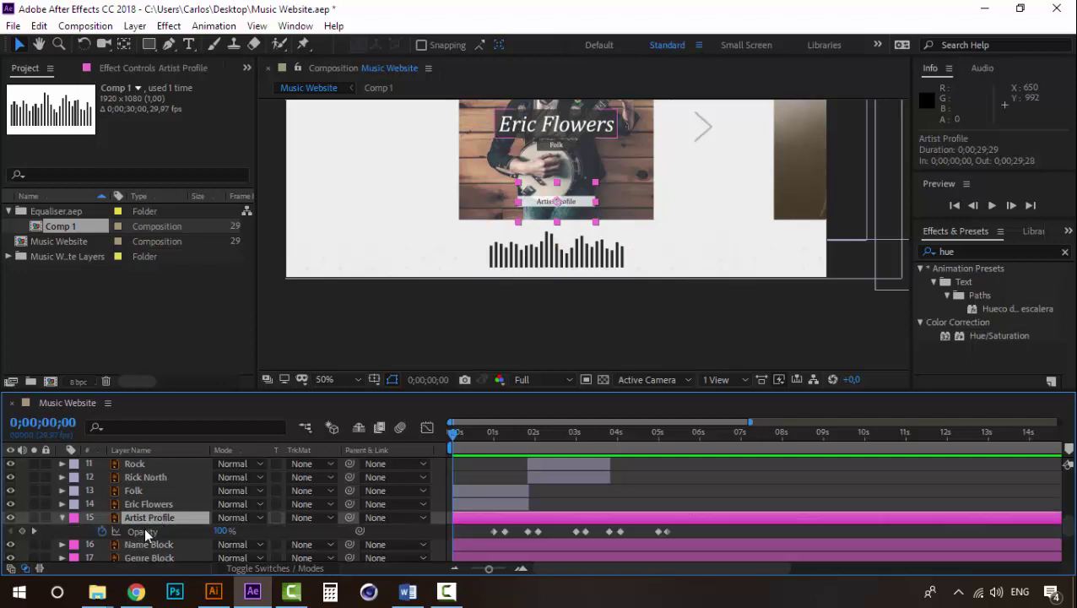
left_click_drag(477, 529, 578, 540)
left_click_drag(657, 539, 684, 532)
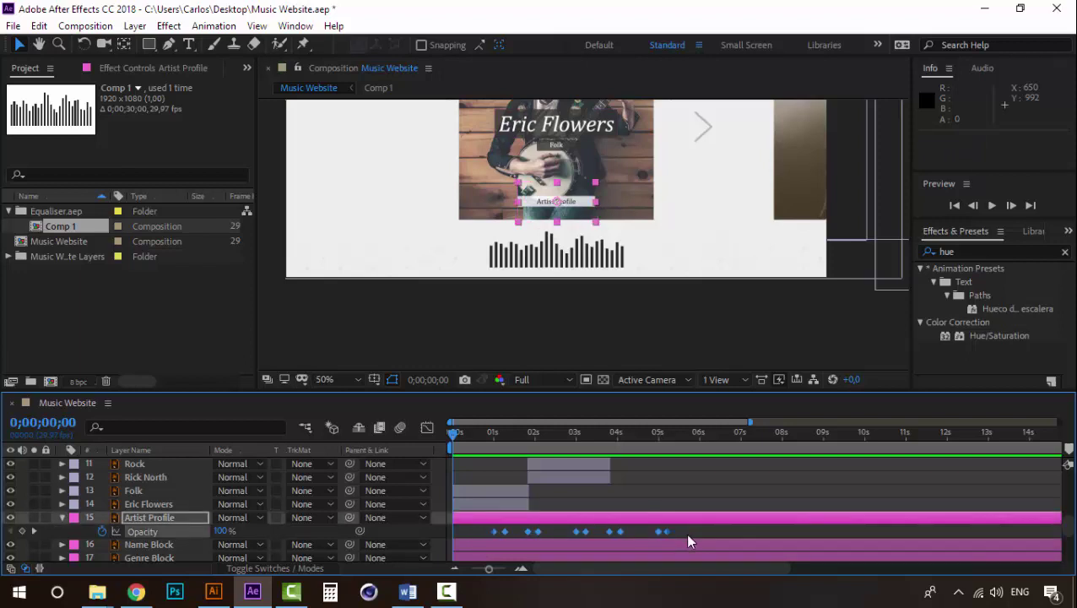
key("ctrl+c")
- Paste the keyframes onto the Comp 1 layer at 0;00;01;01 and preview the fade
scroll(642, 522, "up", 1)
scroll(565, 507, "down", 2)
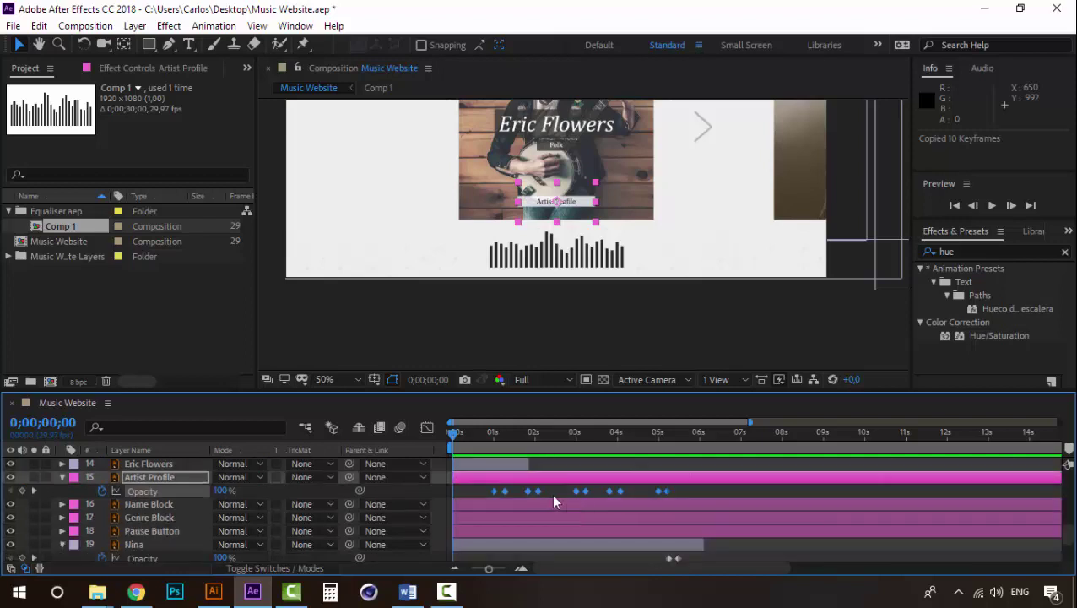
left_click(495, 436)
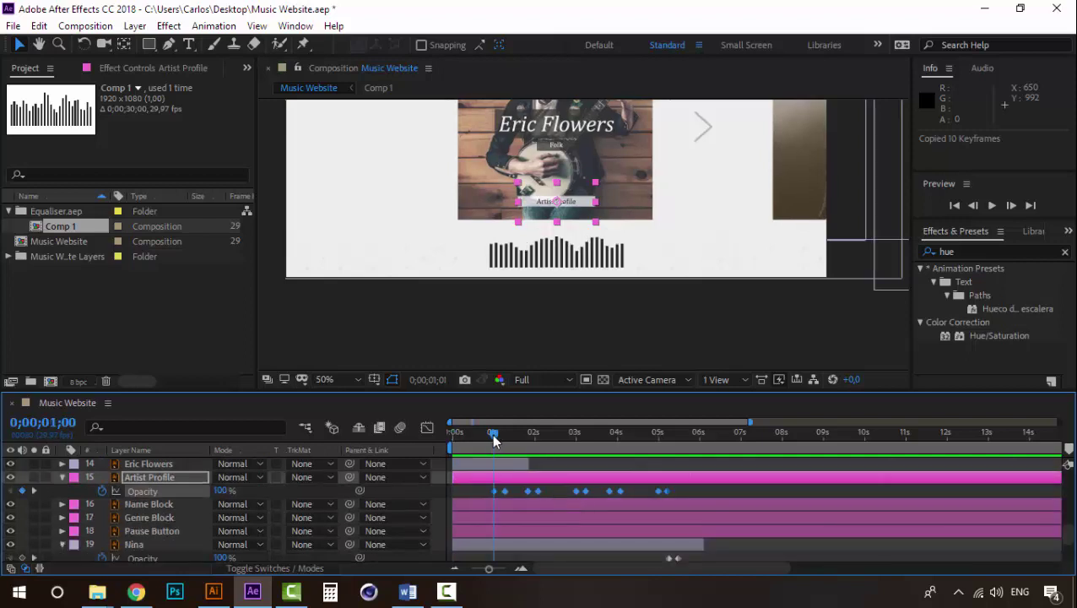
scroll(509, 508, "up", 5)
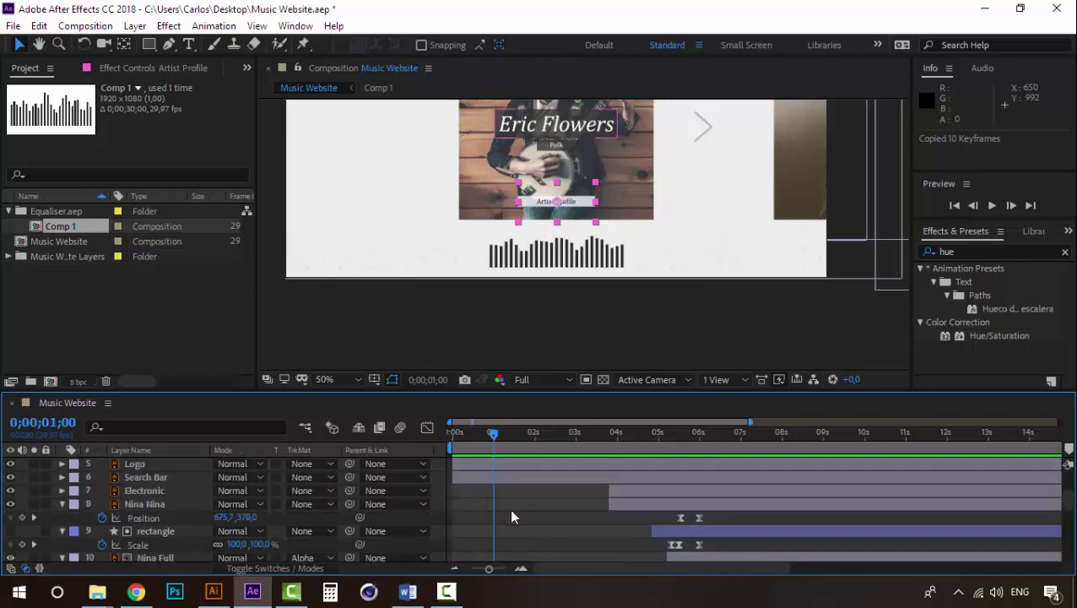
left_click(496, 464)
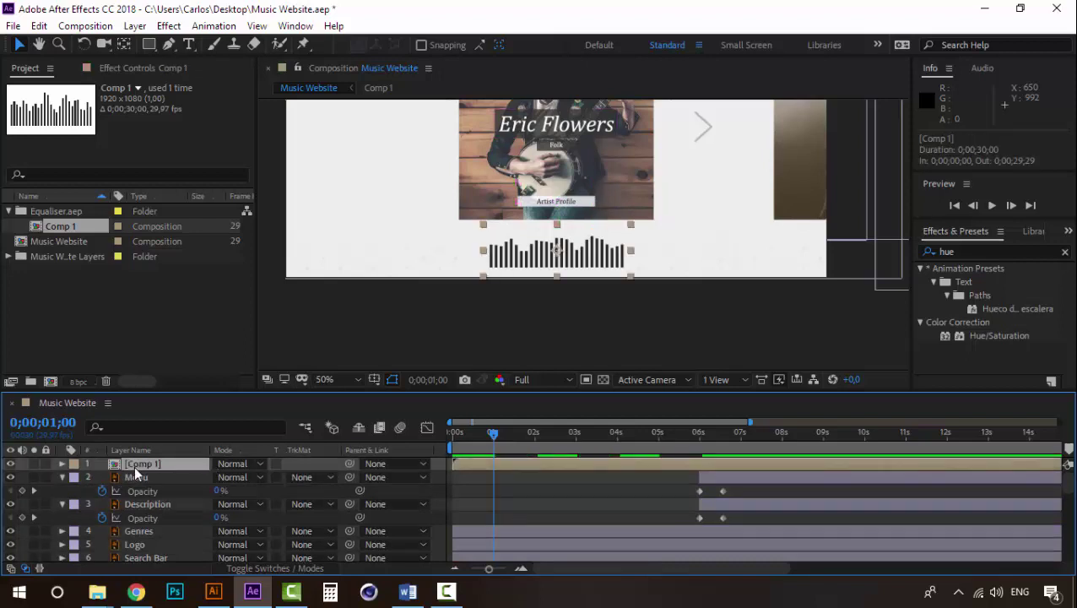
key("t")
key("space")
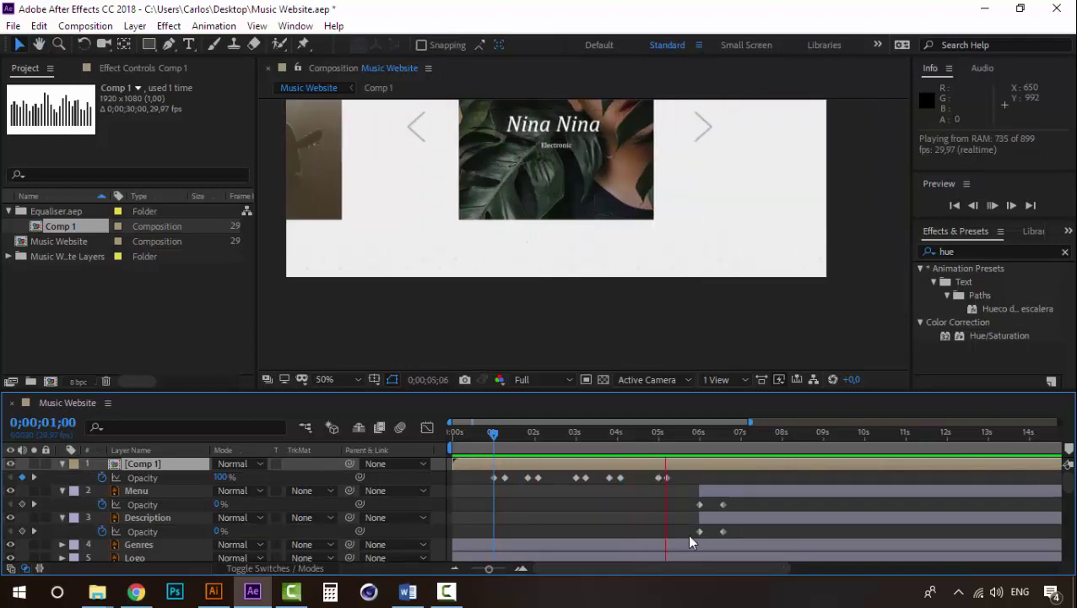
- Preview the animation again from near the start of the timeline
left_click(615, 433)
scroll(590, 182, "down", 2)
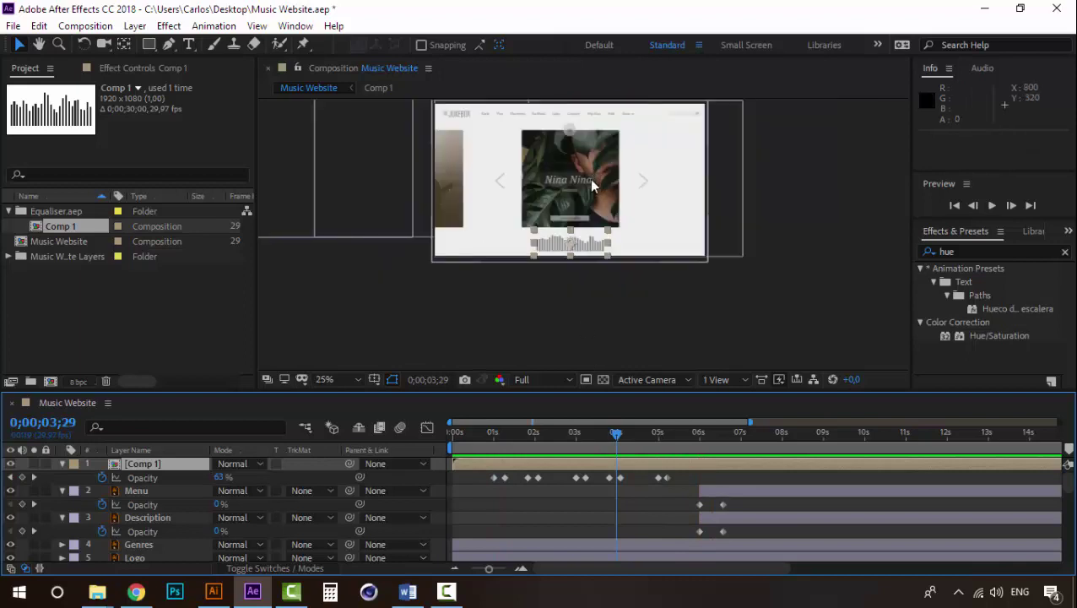
left_click(468, 432)
key("space")
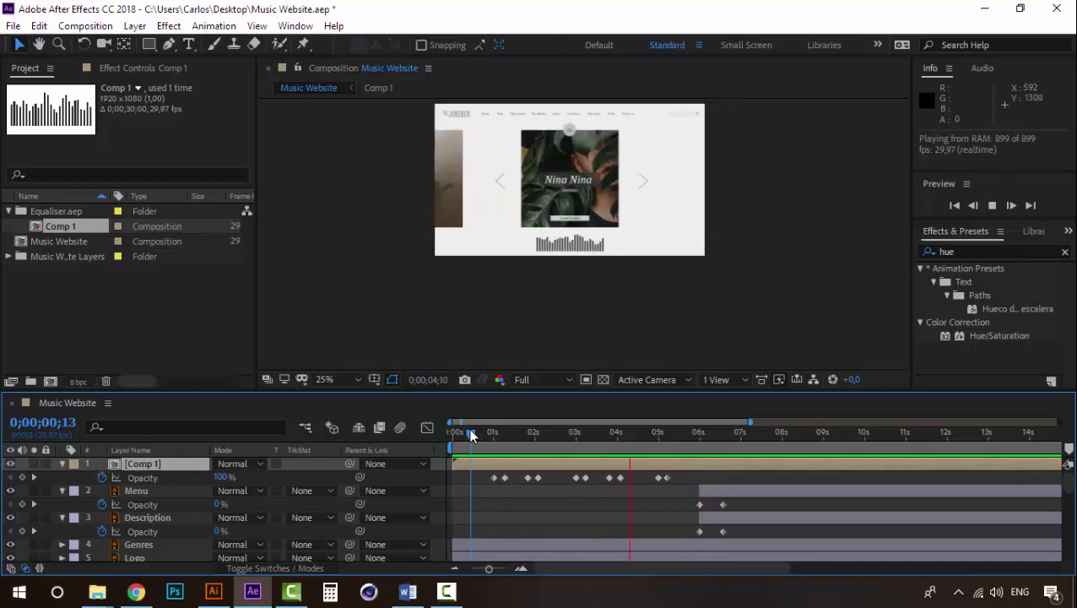
key("space")
- Reduce the Comp 1 equalizer's vertical scale to 8%, preview, and return to 0;00;00;00
scroll(583, 234, "up", 2)
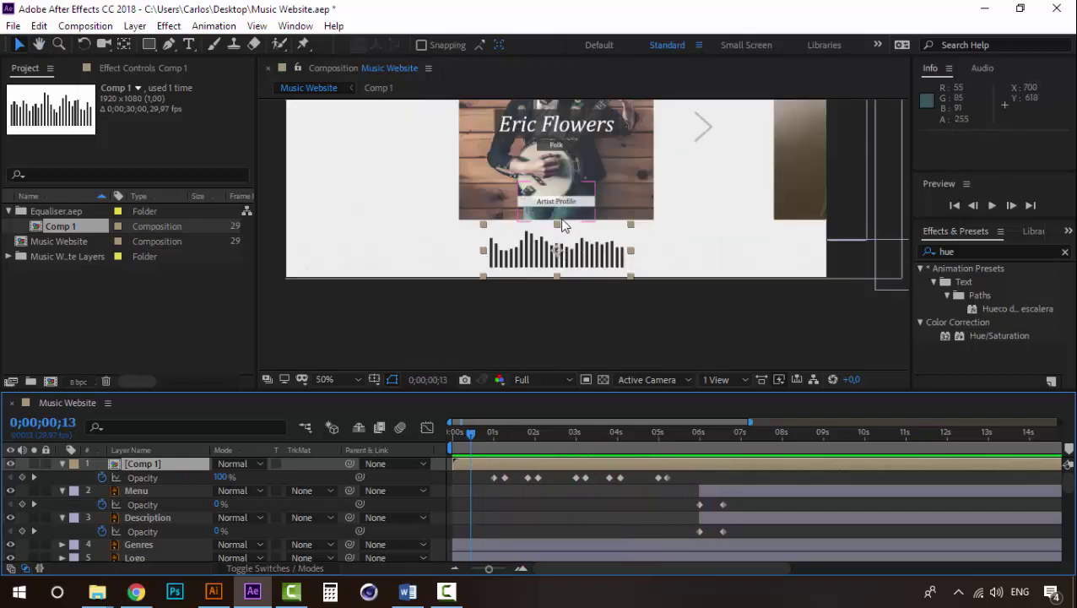
left_click_drag(558, 229, 560, 235)
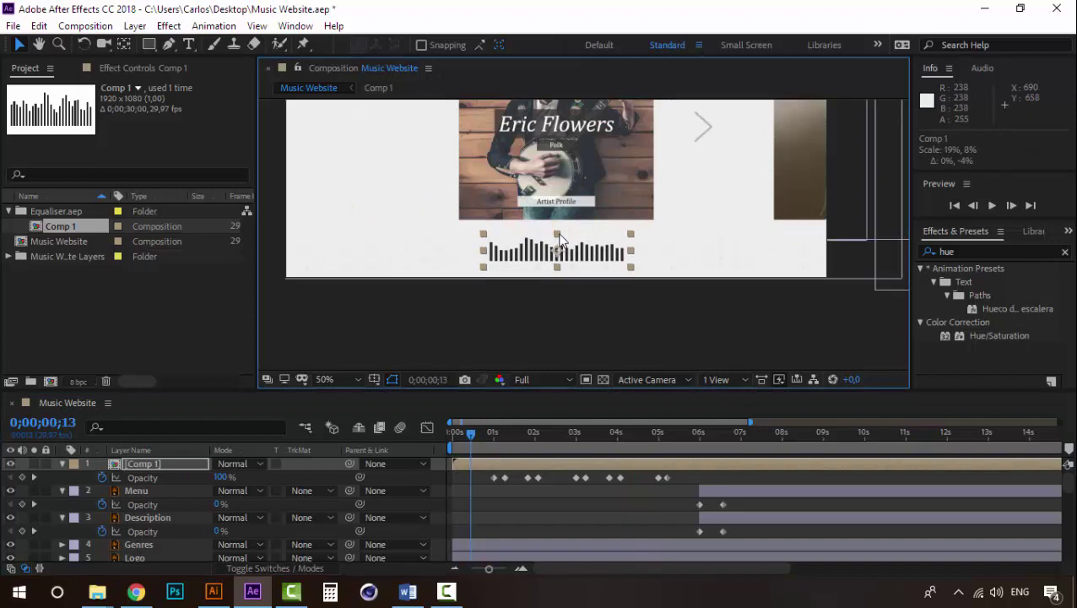
key("space")
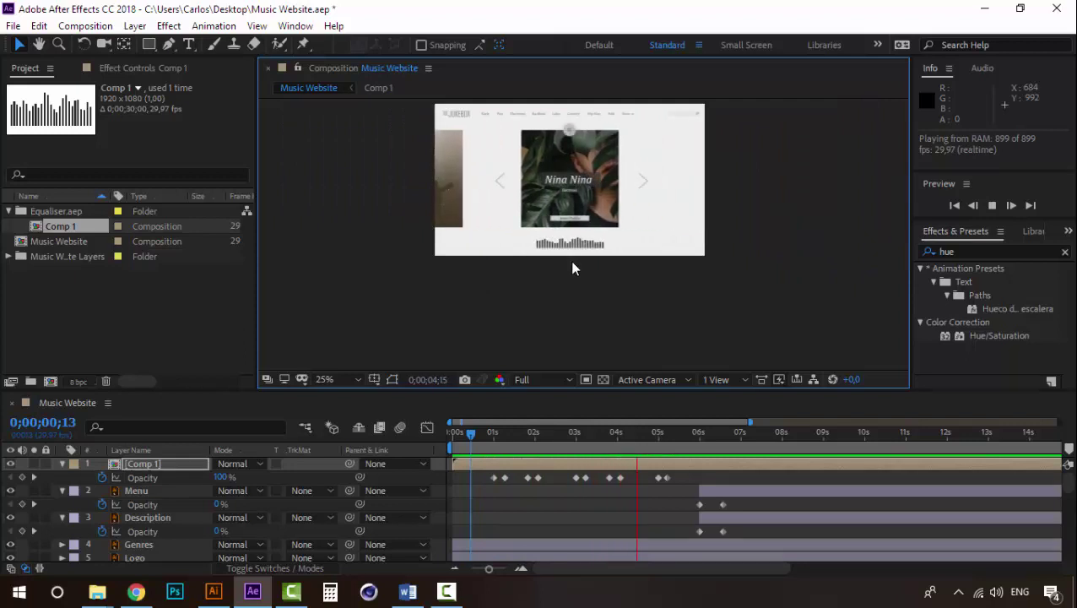
left_click(466, 431)
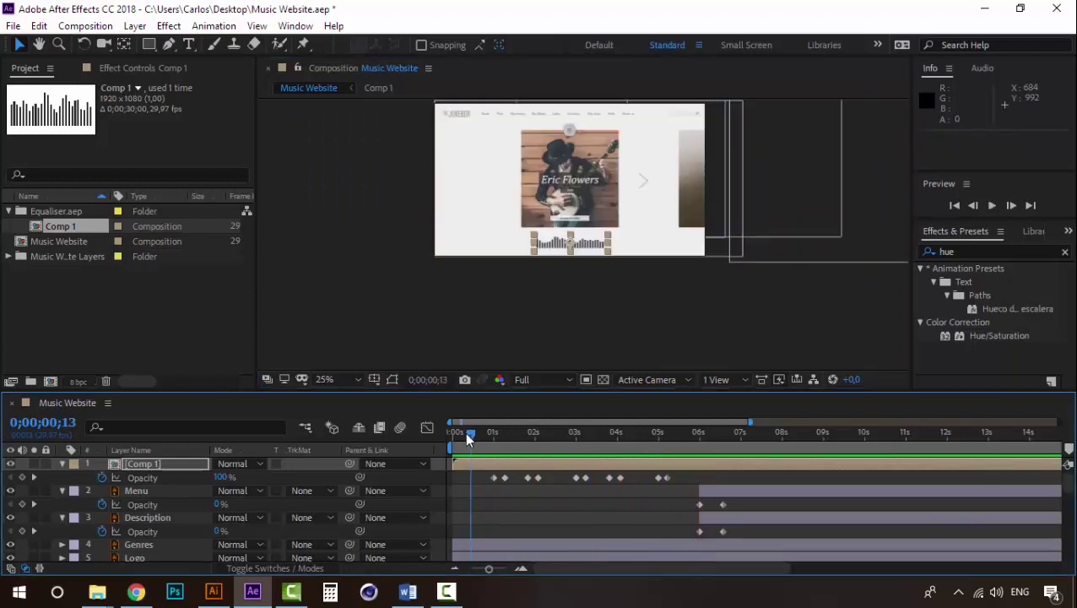
key("Home")
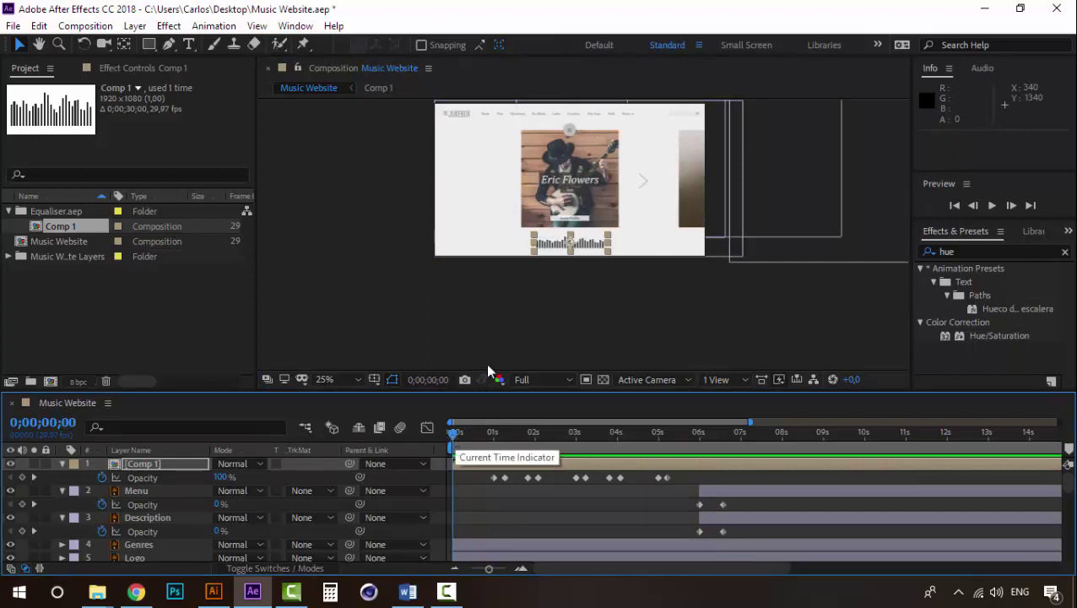
scroll(620, 178, "up", 2)
left_click_drag(620, 177, 580, 284)
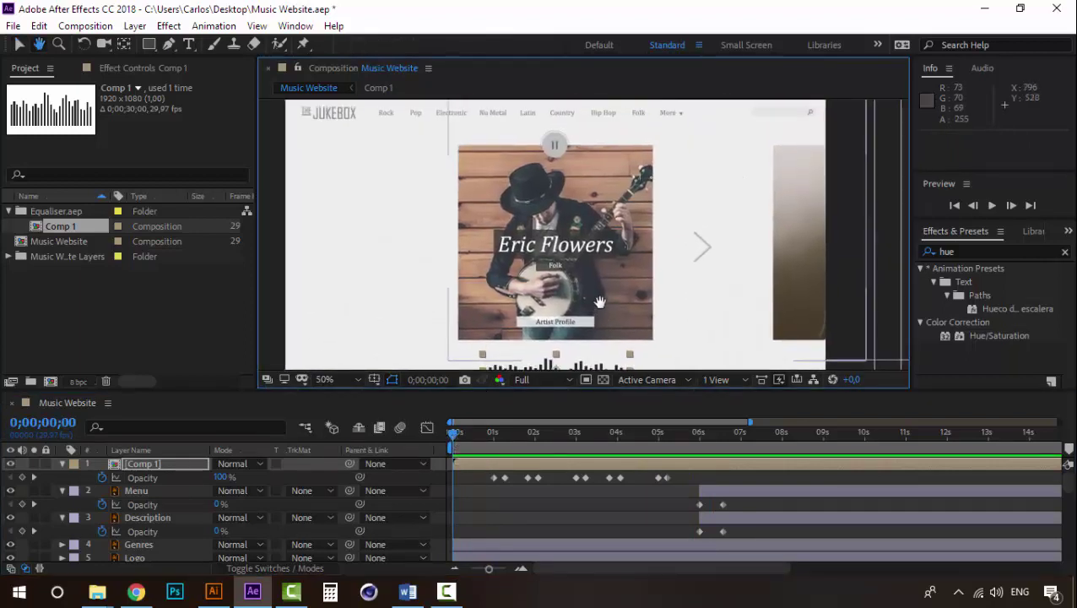
scroll(582, 291, "down", 2)
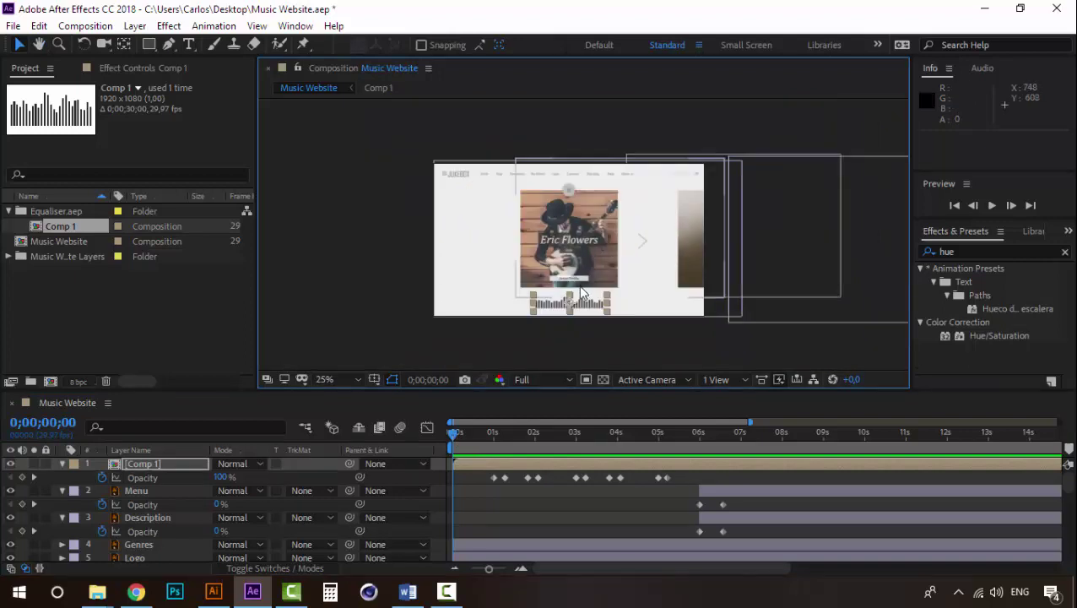
key("space")
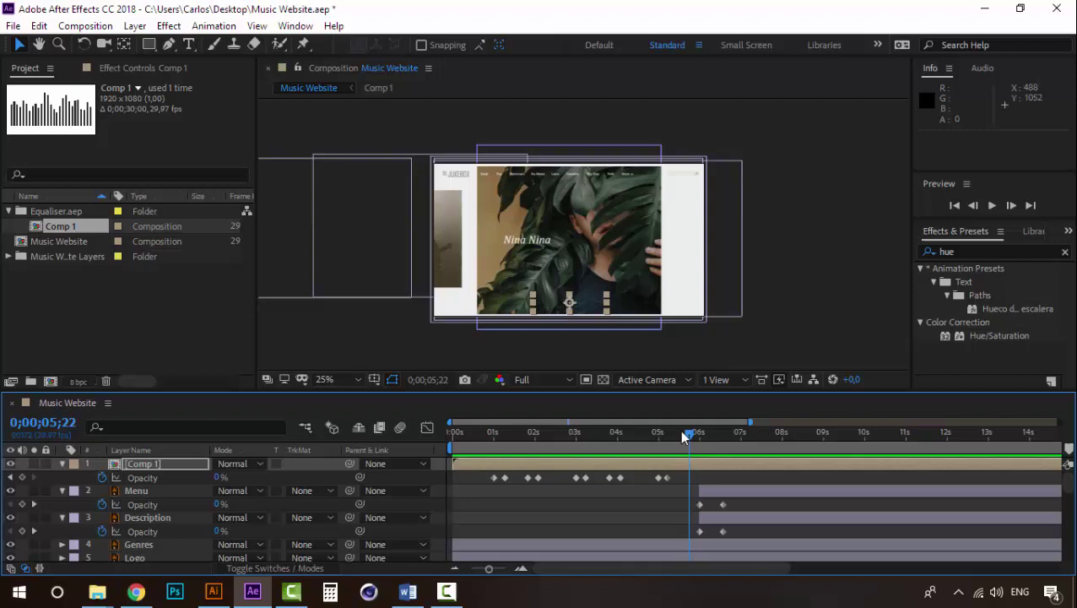
left_click_drag(685, 436, 556, 434)
scroll(538, 259, "up", 2)
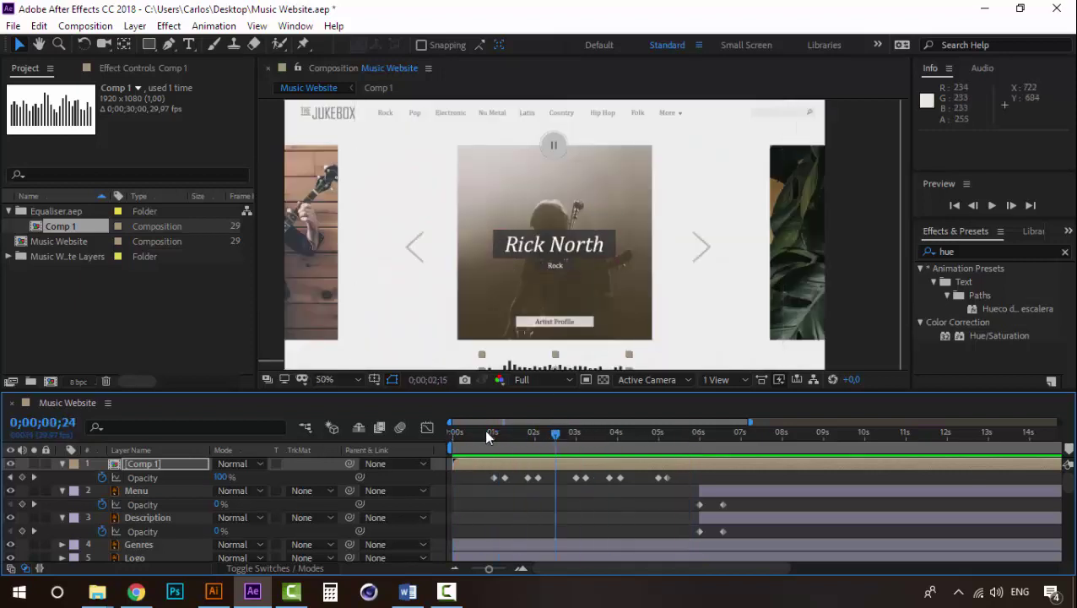
mouse_move(486, 436)
left_mouse_down()
mouse_move(437, 425)
mouse_move(467, 432)
left_mouse_up()
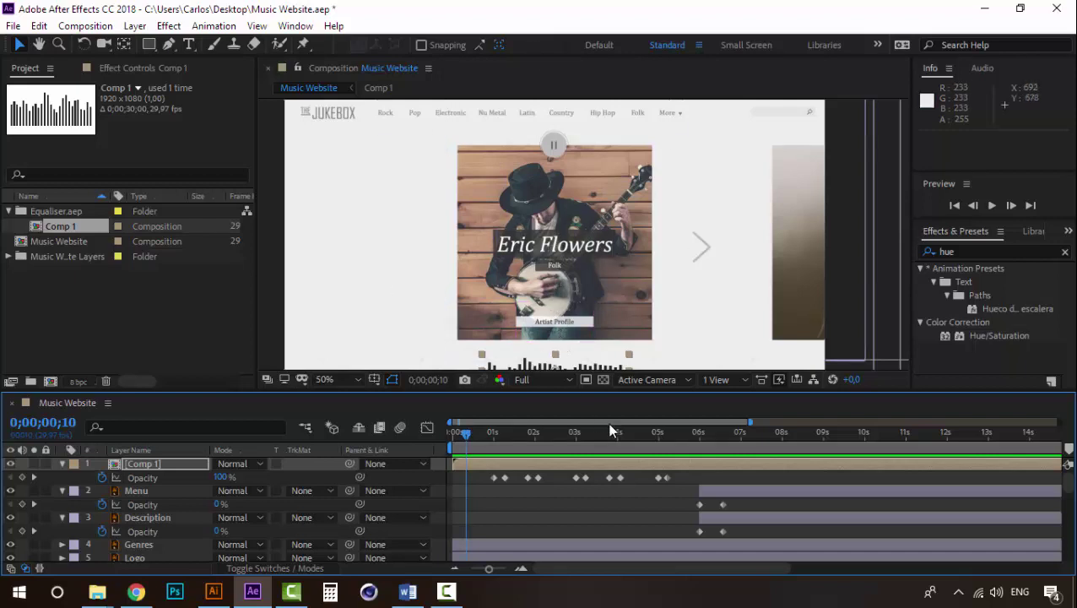
left_click_drag(622, 434, 765, 438)
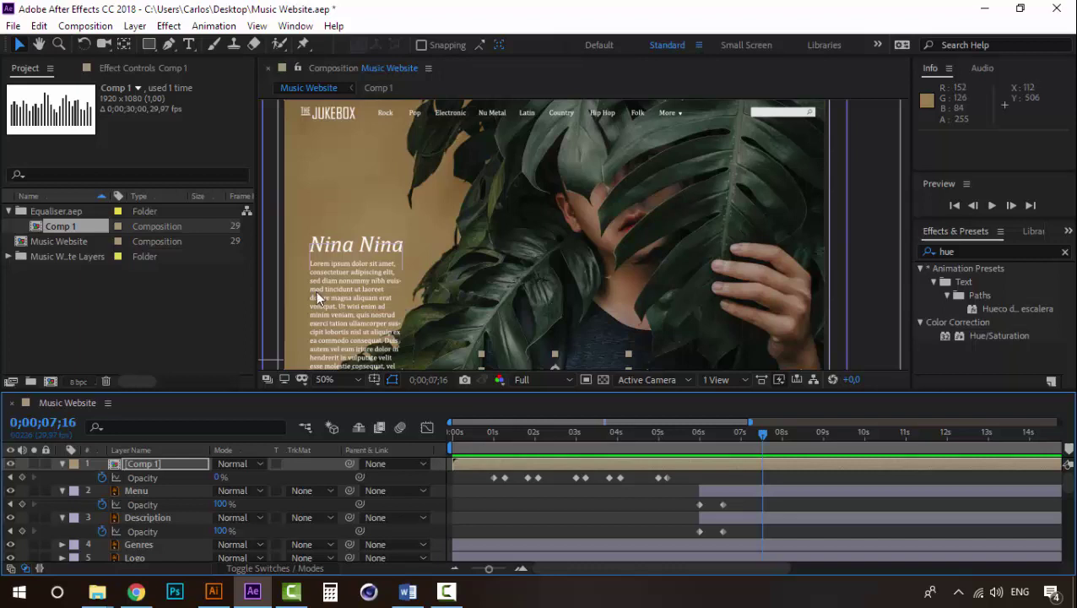
left_click(480, 434)
left_click(544, 446)
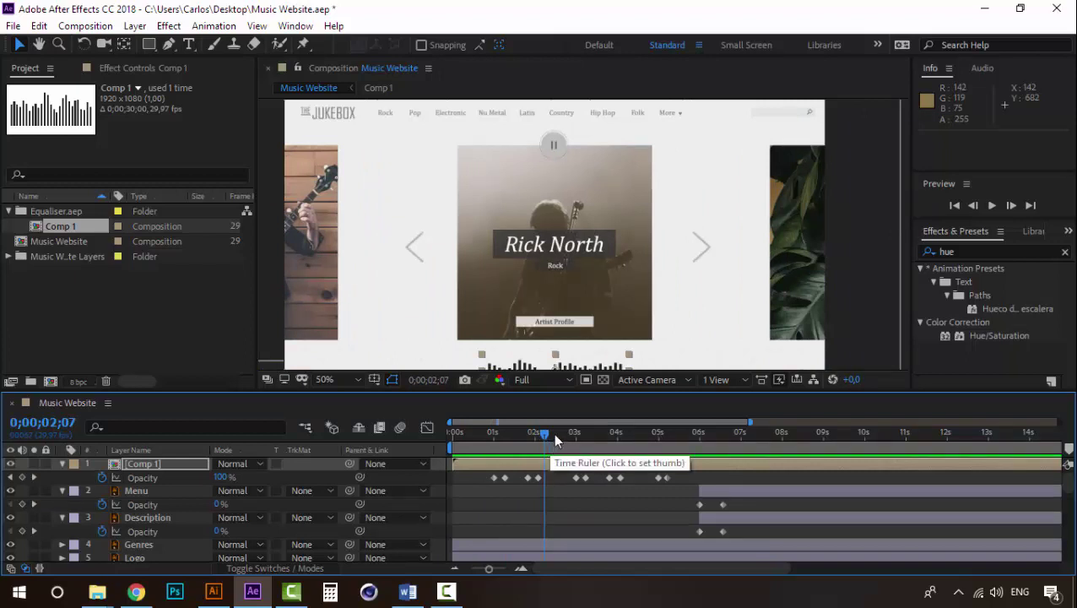
left_click(589, 435)
left_click_drag(599, 440, 617, 440)
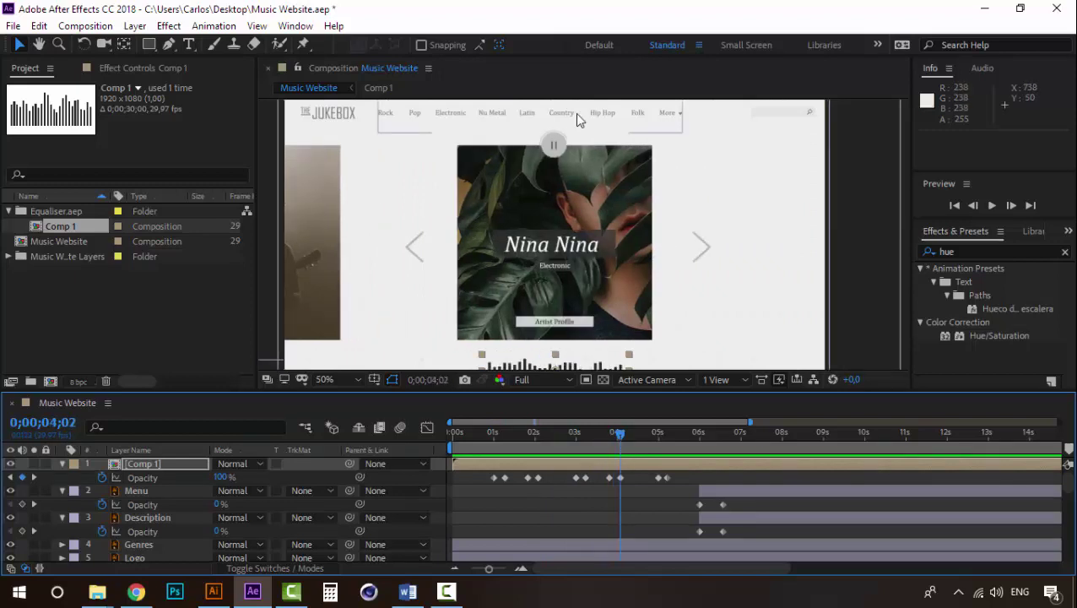
left_click_drag(623, 440, 744, 433)
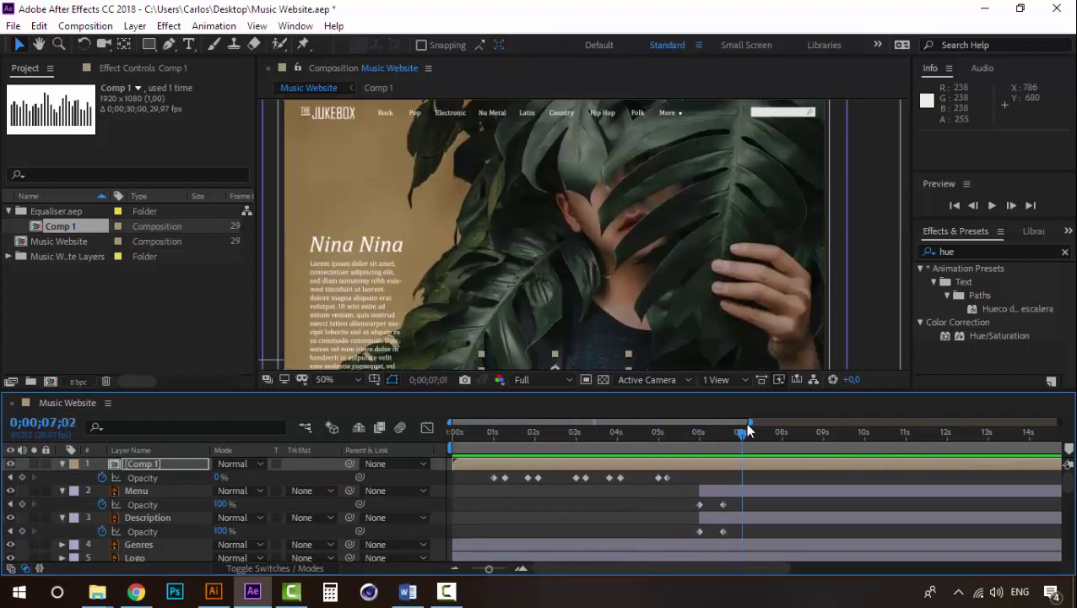